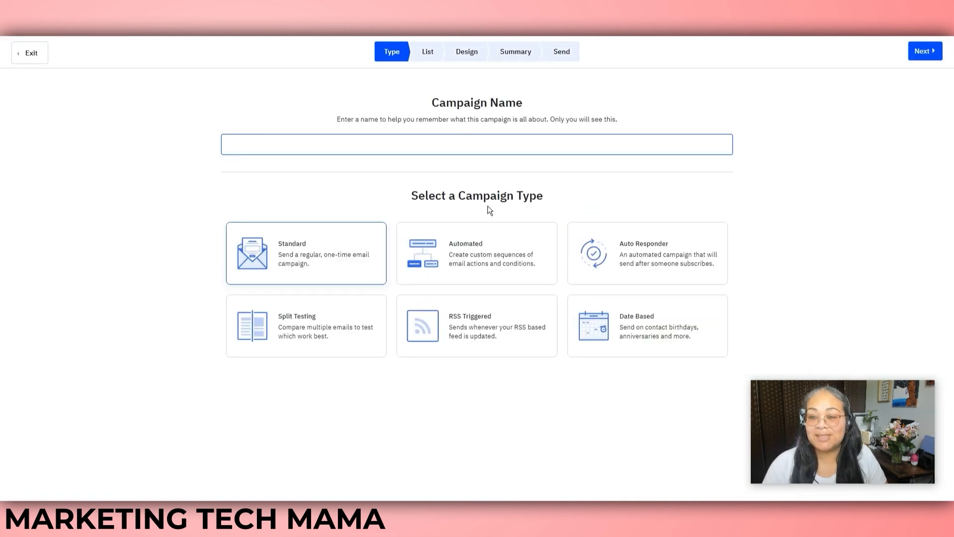
Enter 'Testing' as the Standard campaign's name and highlight the note that only you see it
type("sting")
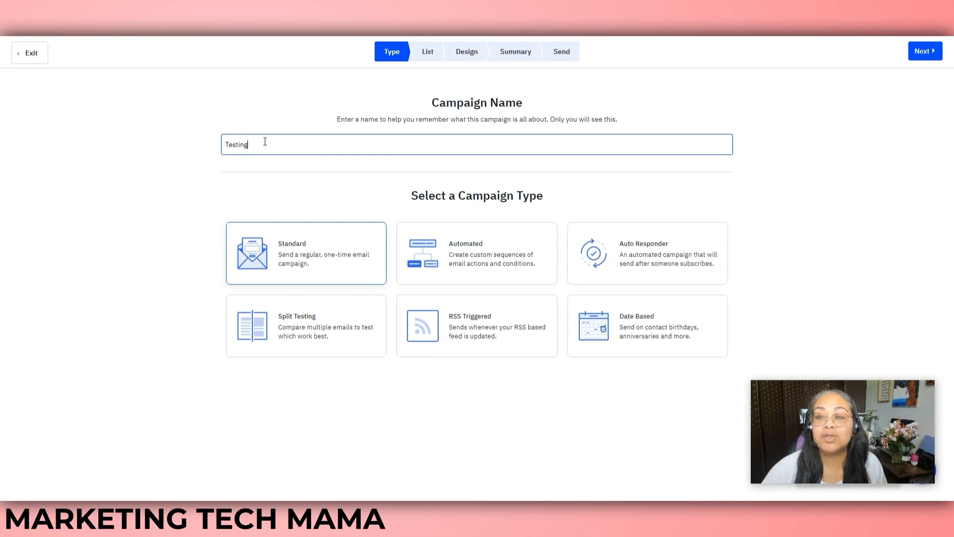
left_click_drag(607, 118, 552, 121)
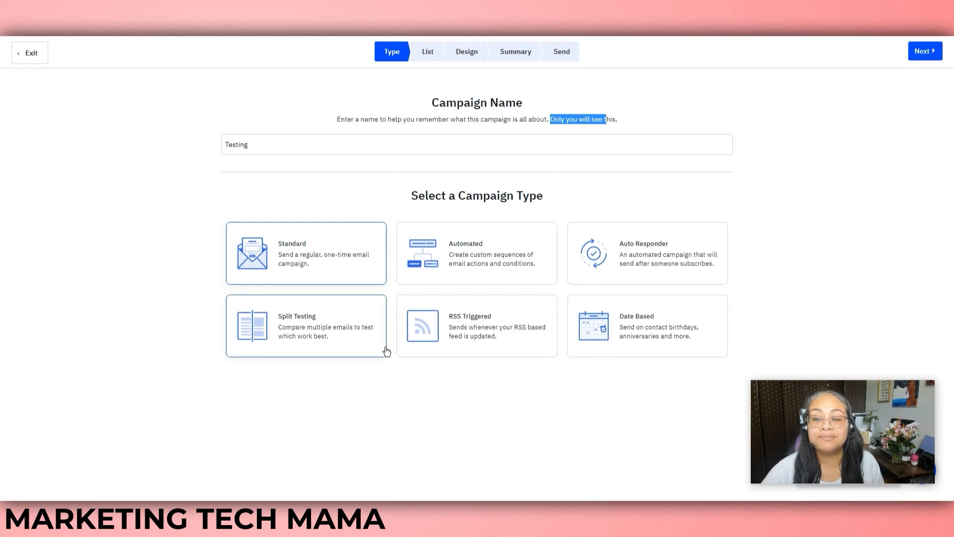
Send the campaign to the Master Contact List, trying a new segment and then cancelling it
left_click(923, 51)
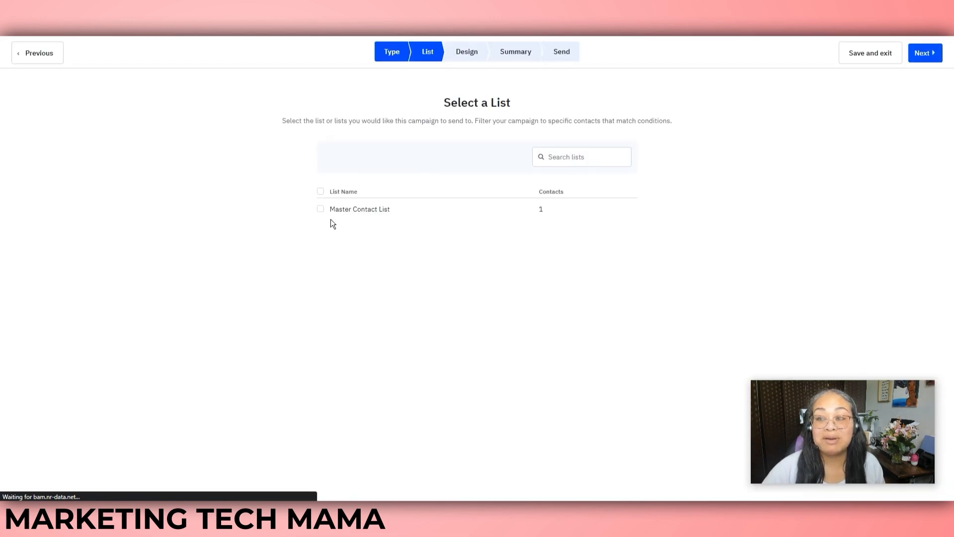
left_click(320, 209)
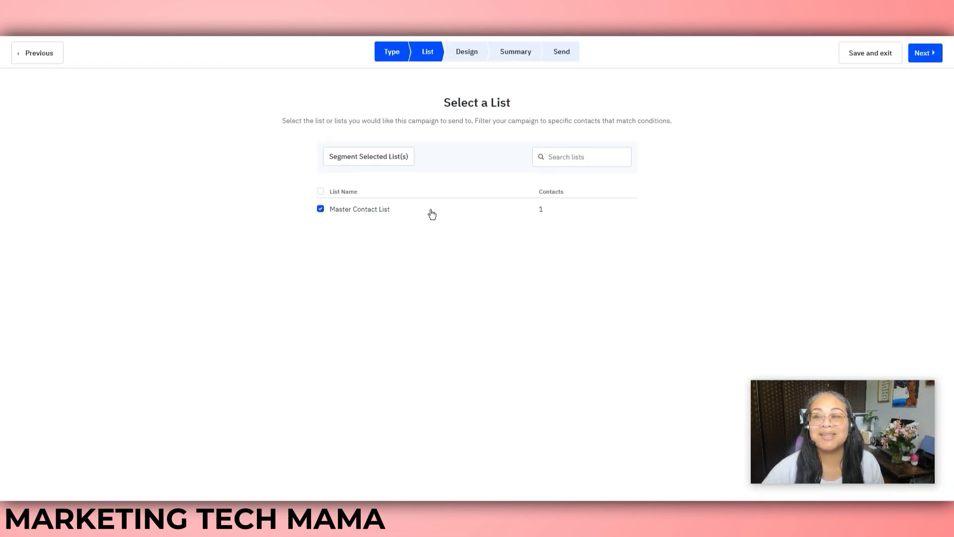
left_click(369, 160)
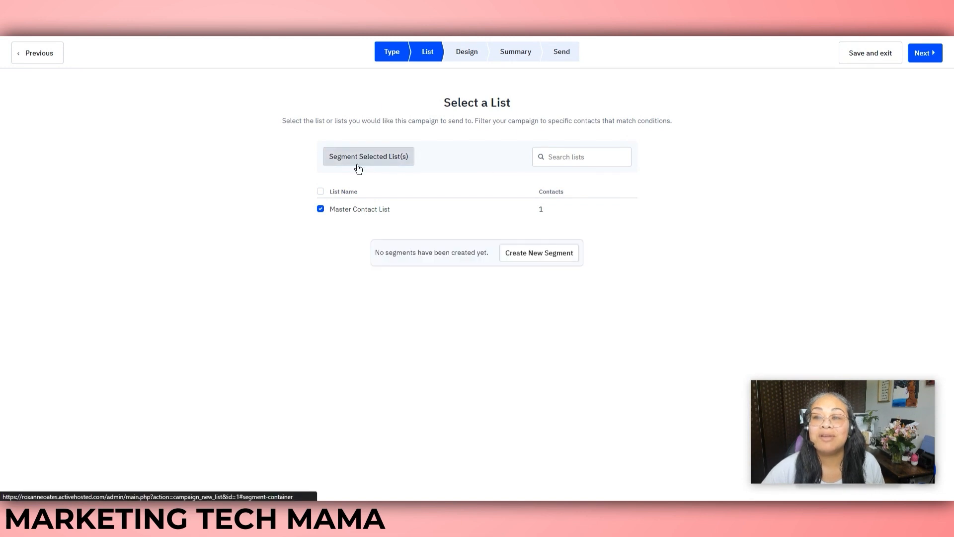
left_click(532, 253)
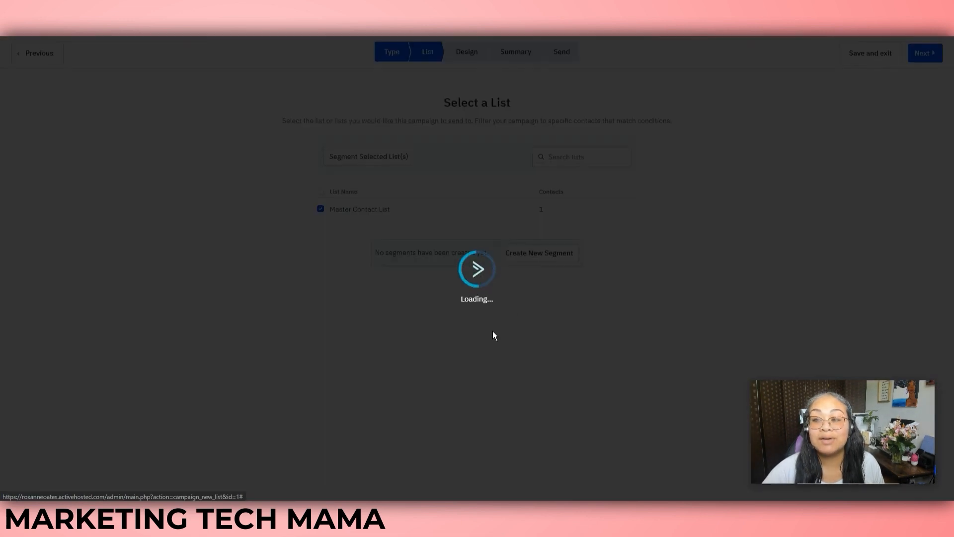
left_click(429, 121)
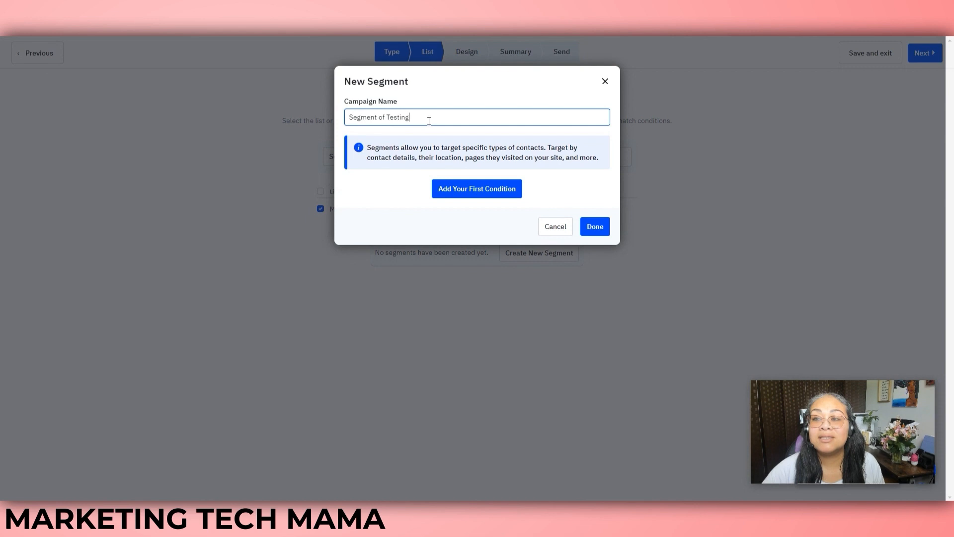
left_click(479, 191)
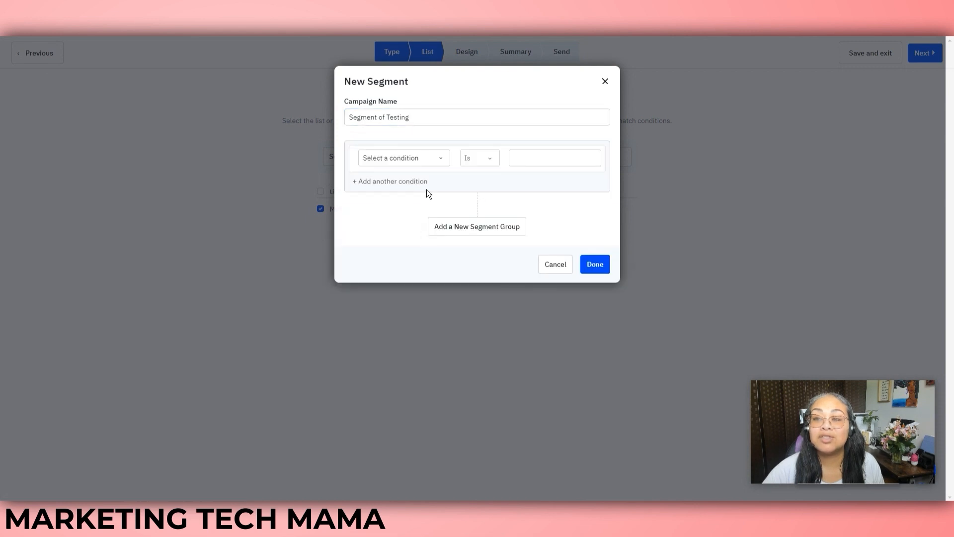
left_click(440, 159)
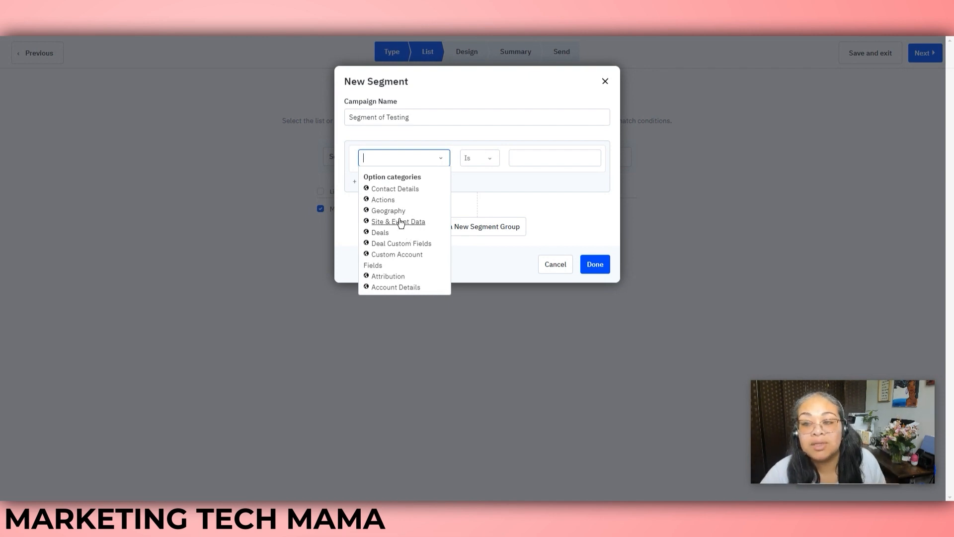
left_click(584, 200)
left_click(555, 264)
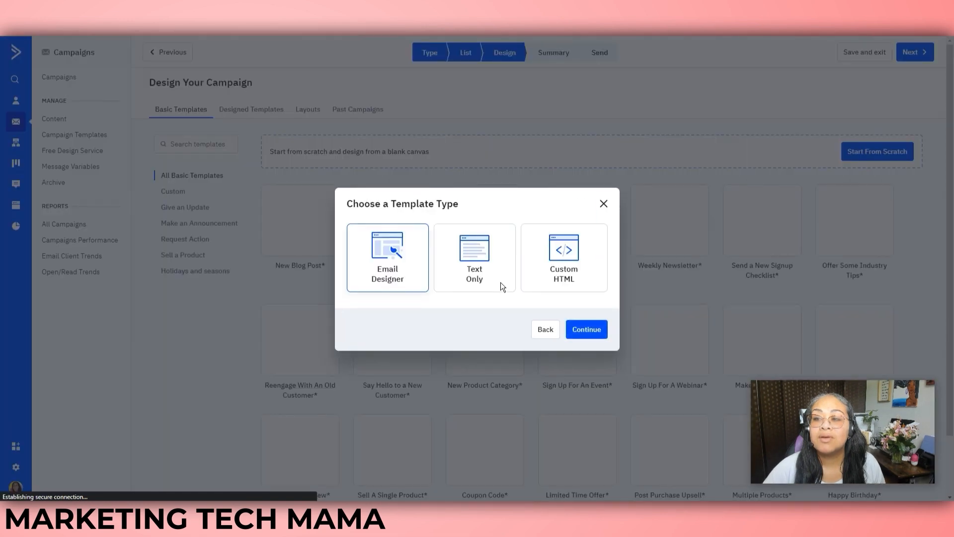
Choose the Email Designer template type and browse the Basic Templates gallery
left_click(587, 330)
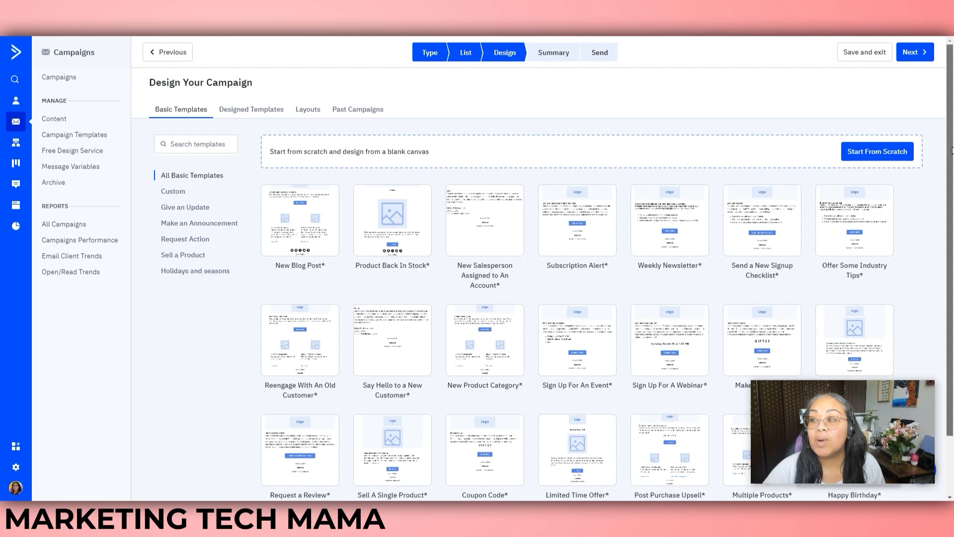
scroll(949, 152, "down", 5)
scroll(951, 139, "up", 4)
scroll(953, 131, "up", 1)
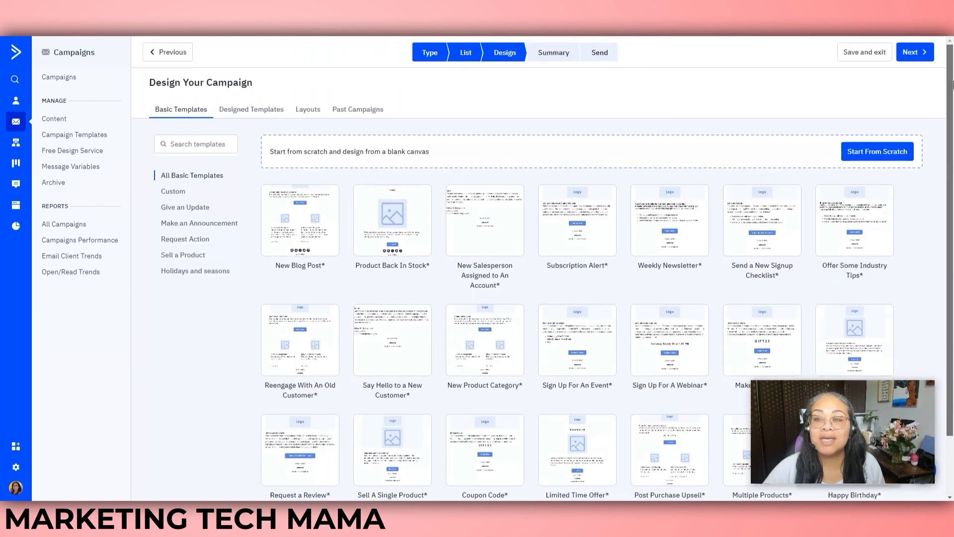
Preview the Product Back In Stock template, close the preview, and pick that template
mouse_move(479, 328)
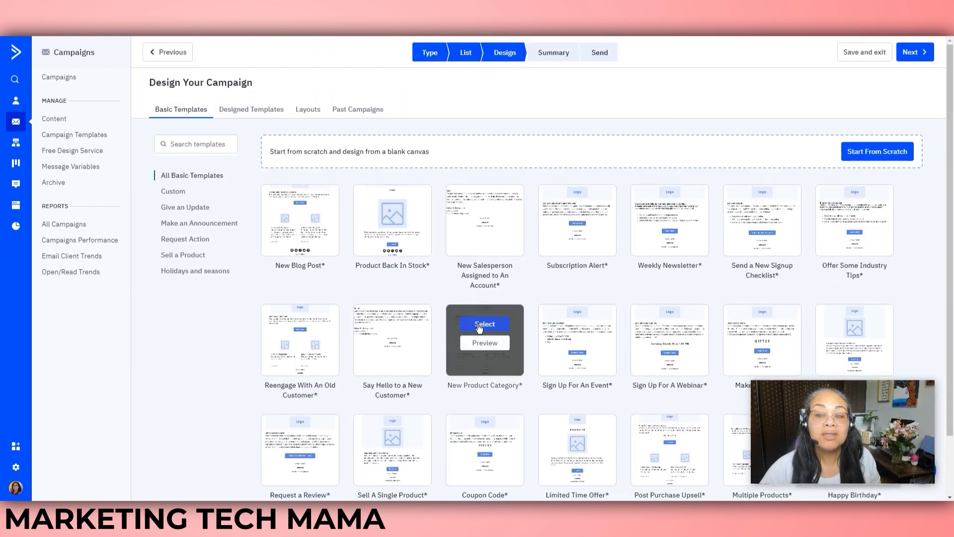
mouse_move(489, 252)
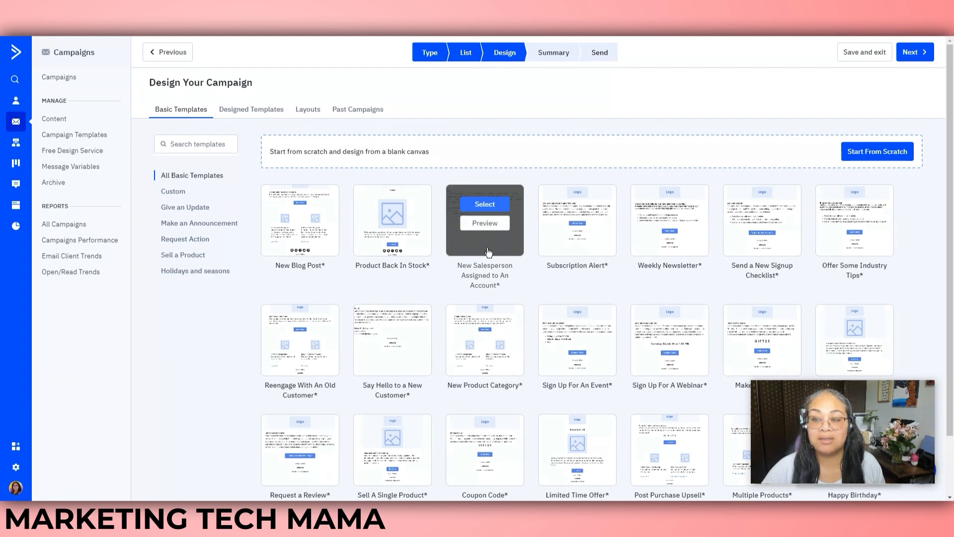
mouse_move(396, 231)
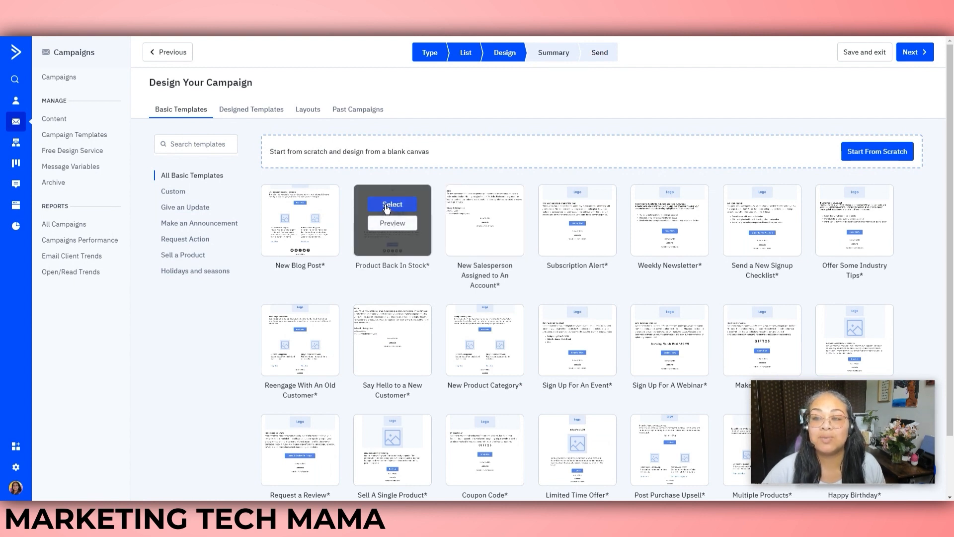
left_click(389, 225)
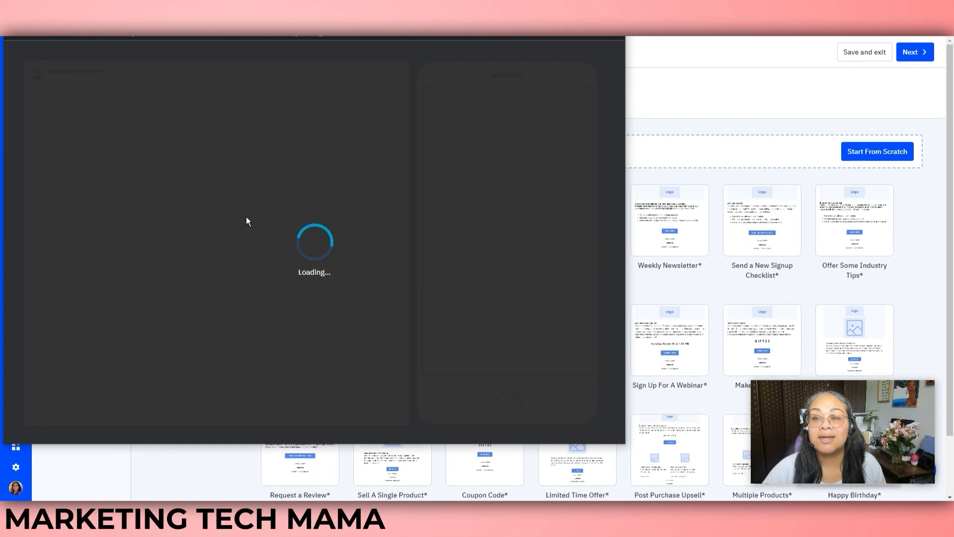
scroll(370, 286, "down", 3)
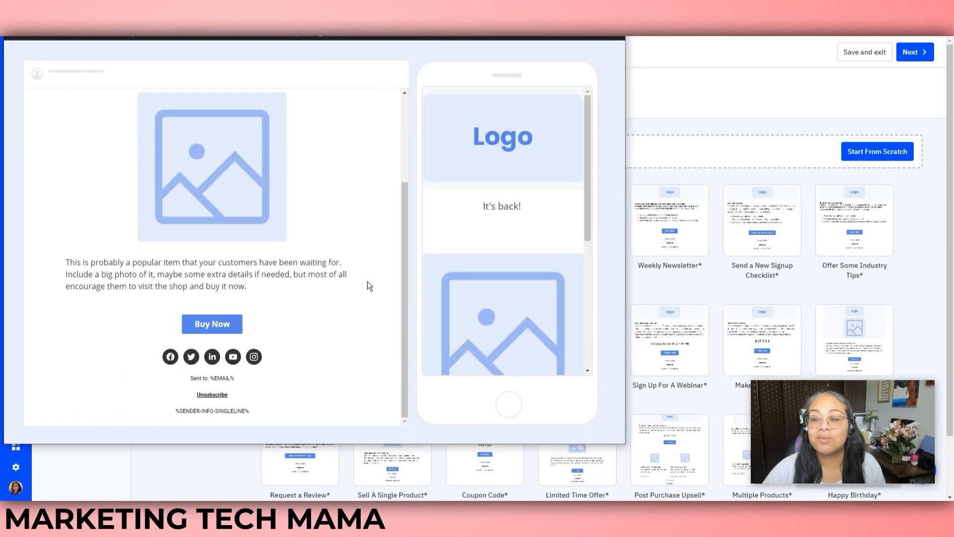
left_click(614, 18)
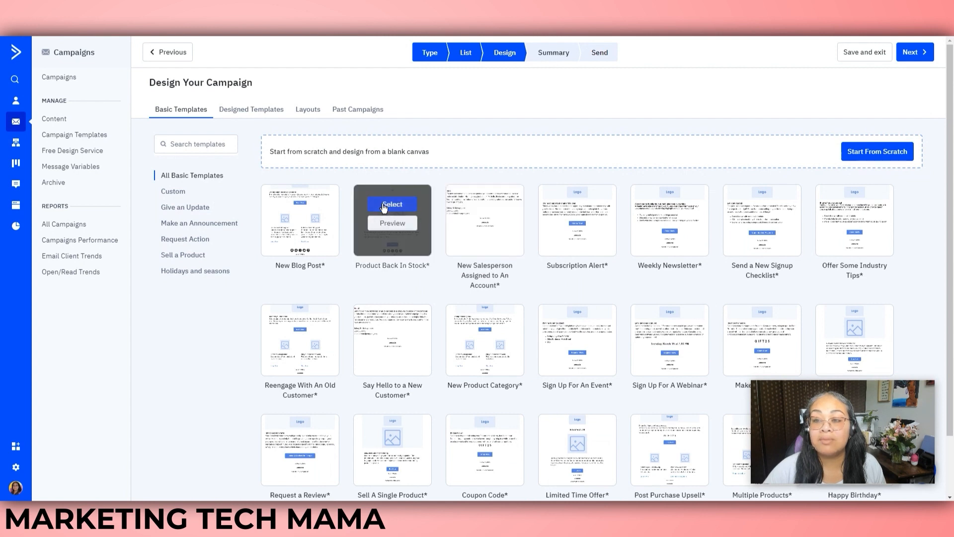
left_click(391, 204)
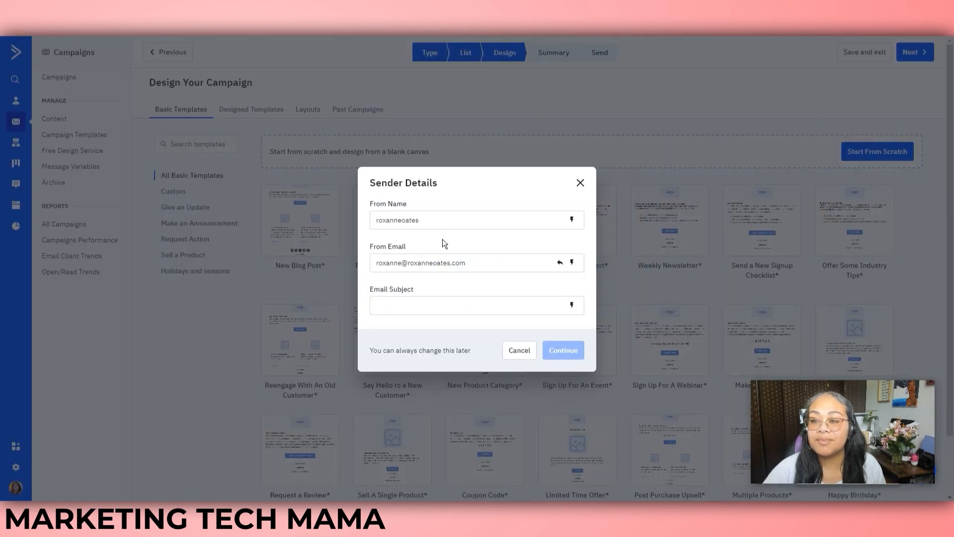
Set the email subject to 'have a great holiday' and dismiss the new designer welcome message
left_click(442, 315)
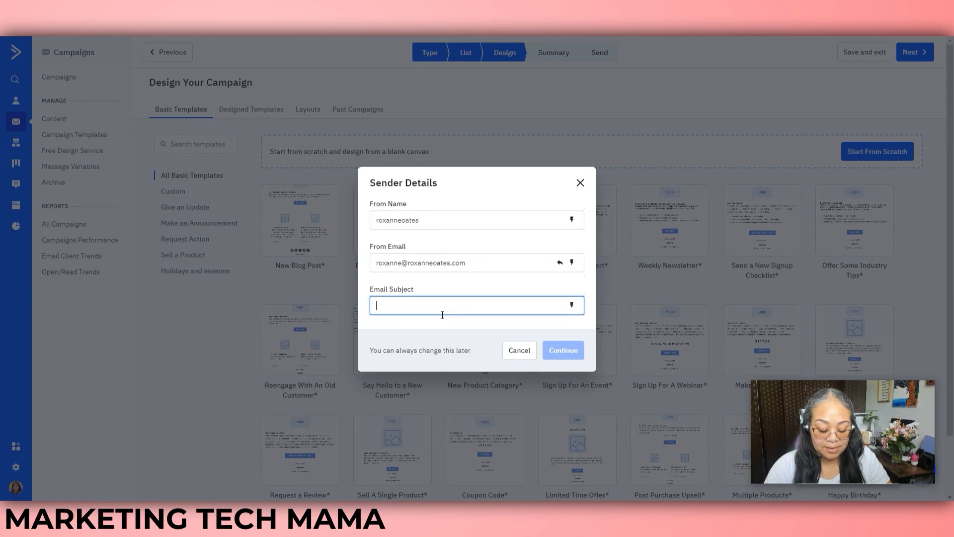
type("have a great holiday")
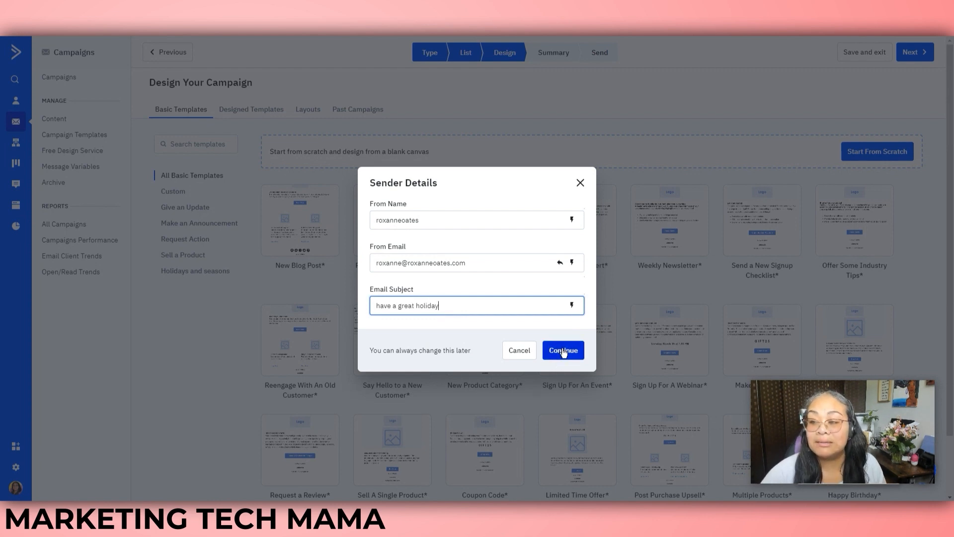
left_click(564, 351)
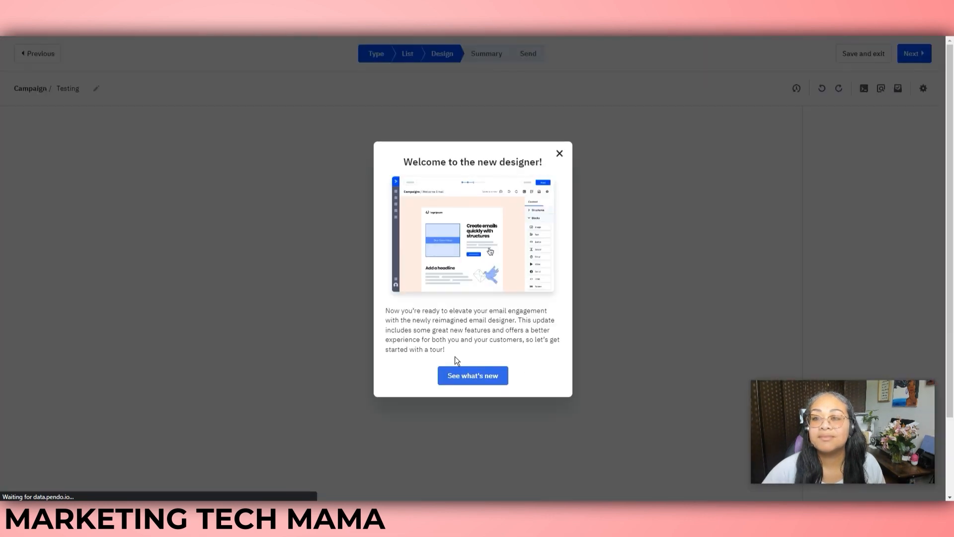
left_click(559, 153)
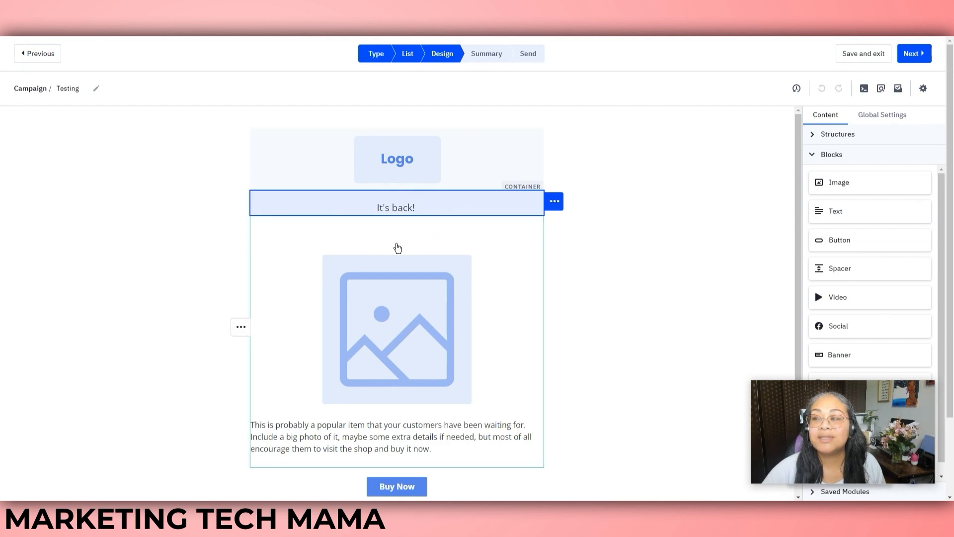
Open the Logo image block's settings and look over its web address, link and alt-text fields
left_click(450, 162)
left_click(448, 163)
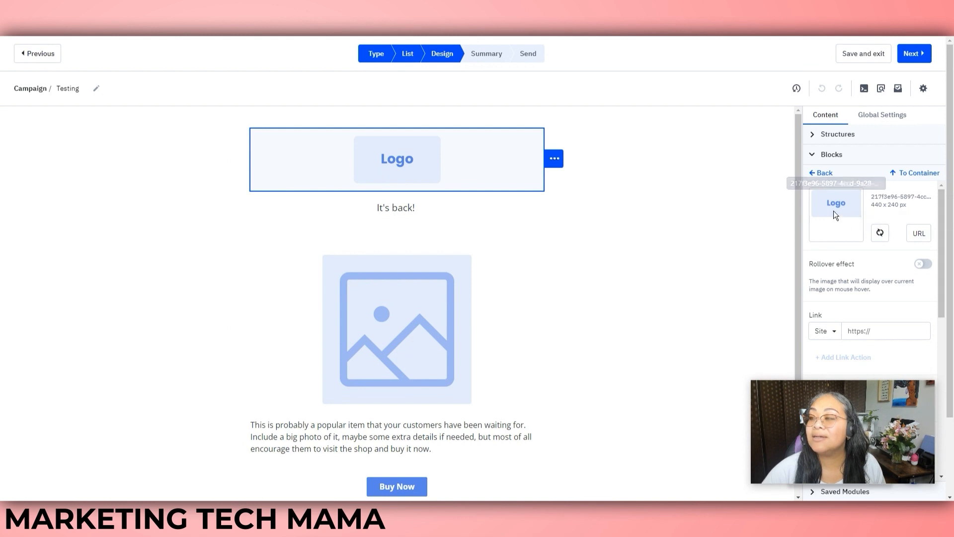
left_click(921, 232)
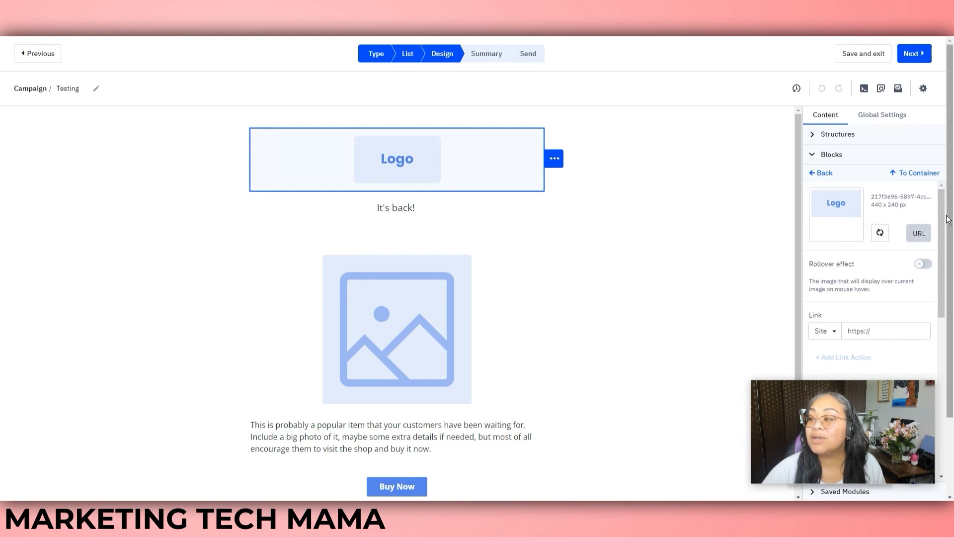
scroll(939, 251, "down", 3)
scroll(947, 249, "down", 1)
left_click(875, 231)
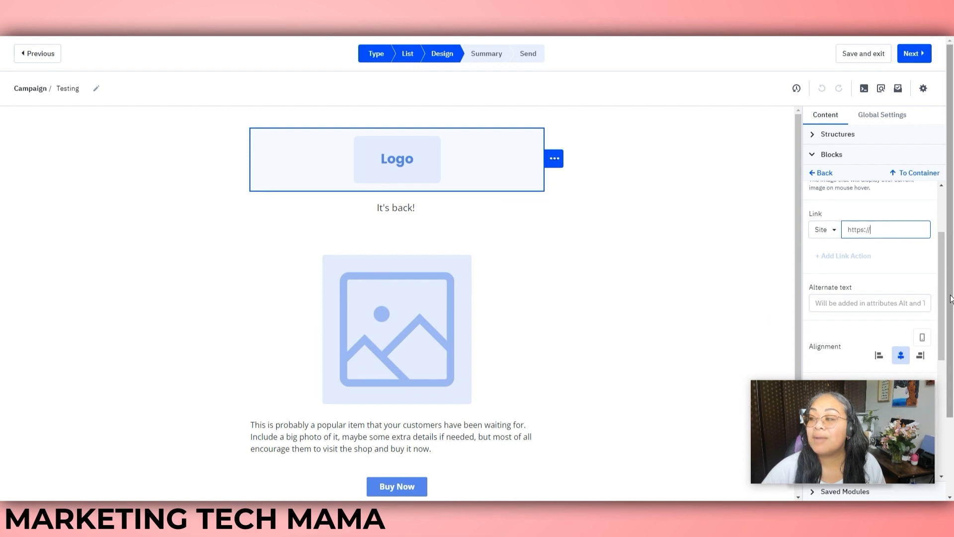
scroll(850, 273, "down", 2)
left_click(867, 249)
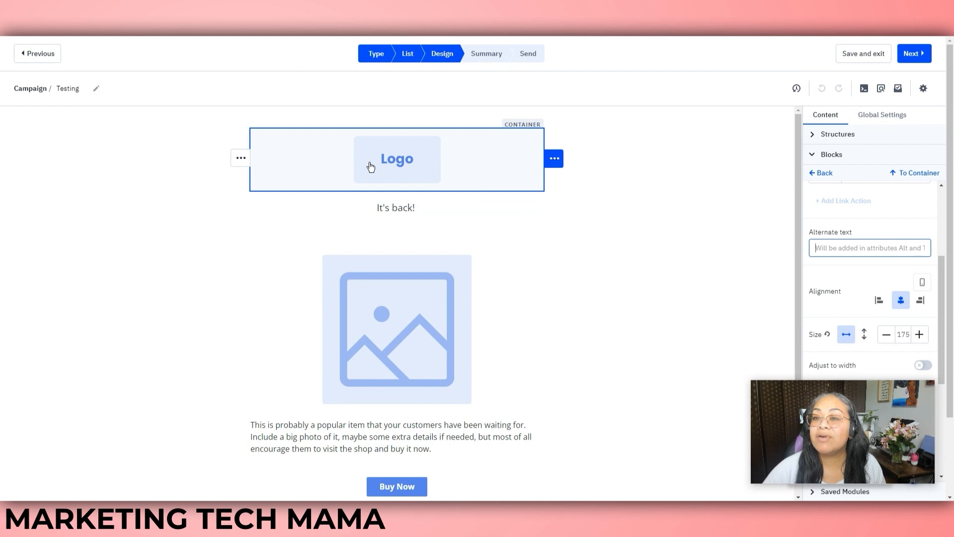
left_click_drag(943, 276, 949, 301)
Centre-align the logo in its block, leaving its width at 175
left_click(881, 243)
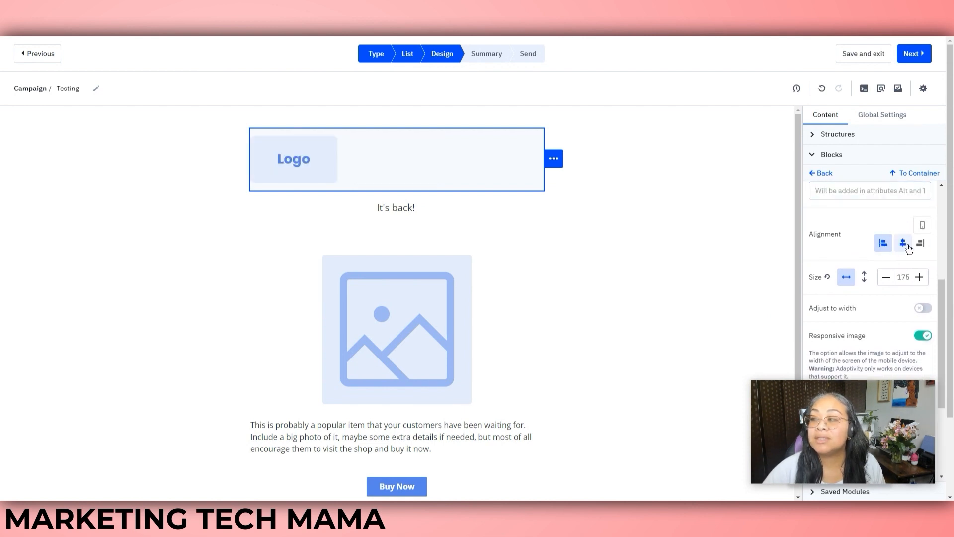
left_click(921, 243)
left_click(902, 243)
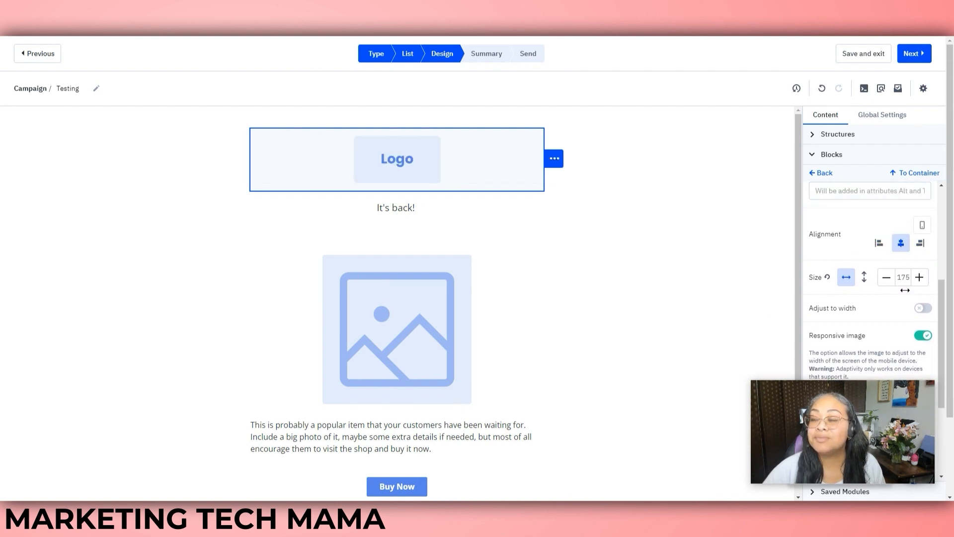
left_click_drag(944, 320, 948, 369)
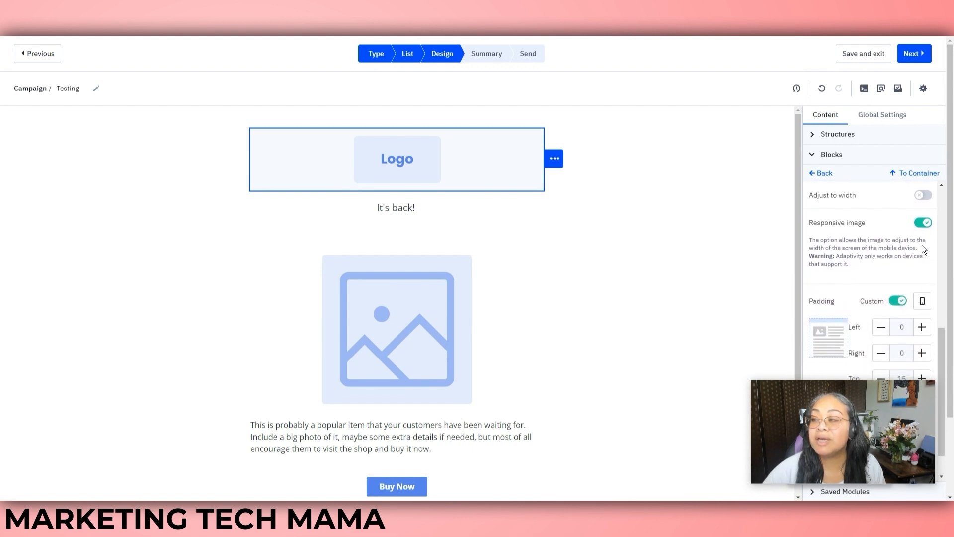
left_click_drag(942, 349, 952, 199)
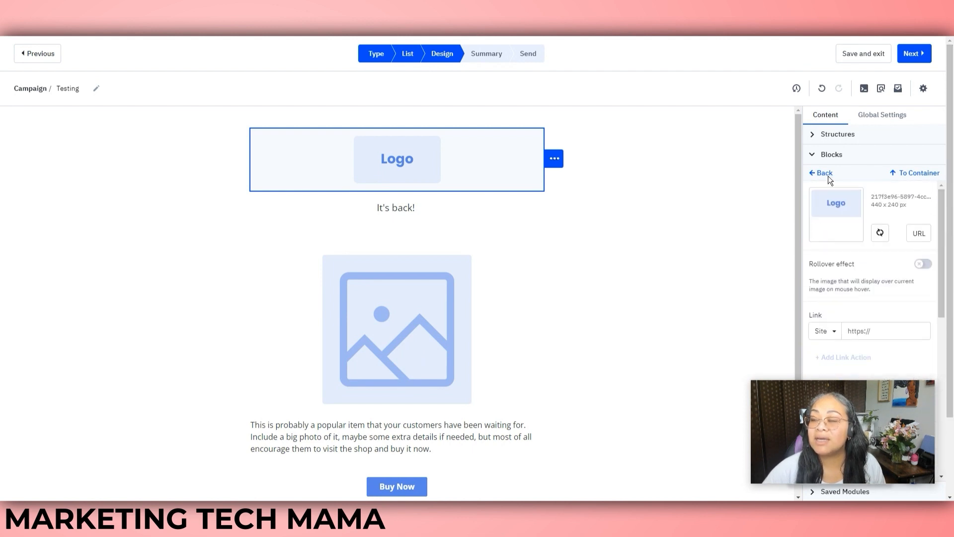
left_click(813, 178)
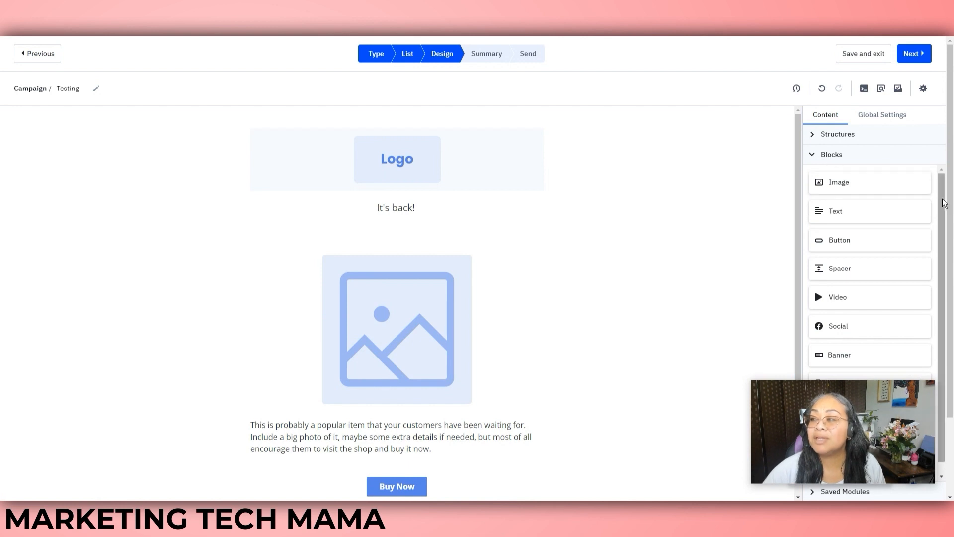
Add a thin Spacer block above the product image
left_click_drag(943, 203, 953, 263)
left_click_drag(846, 255, 397, 249)
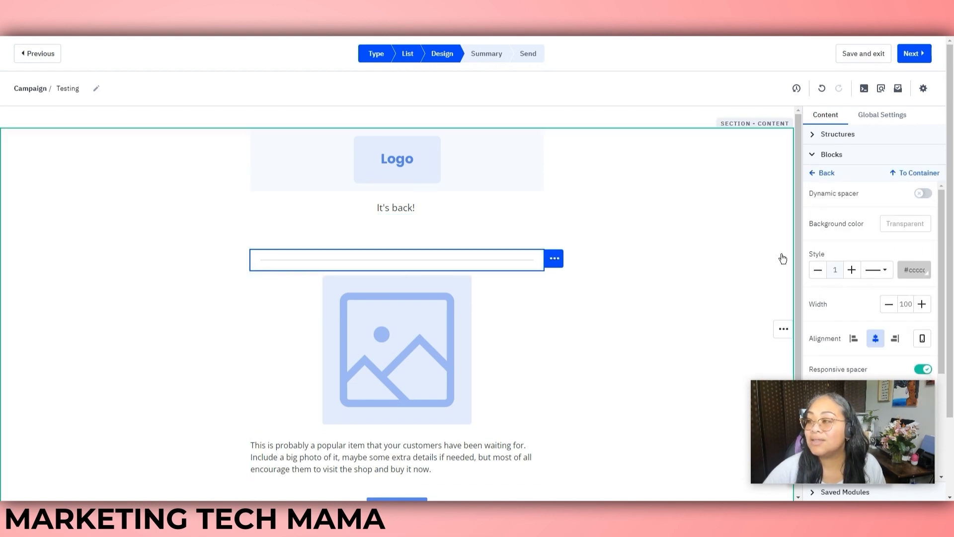
left_click(813, 155)
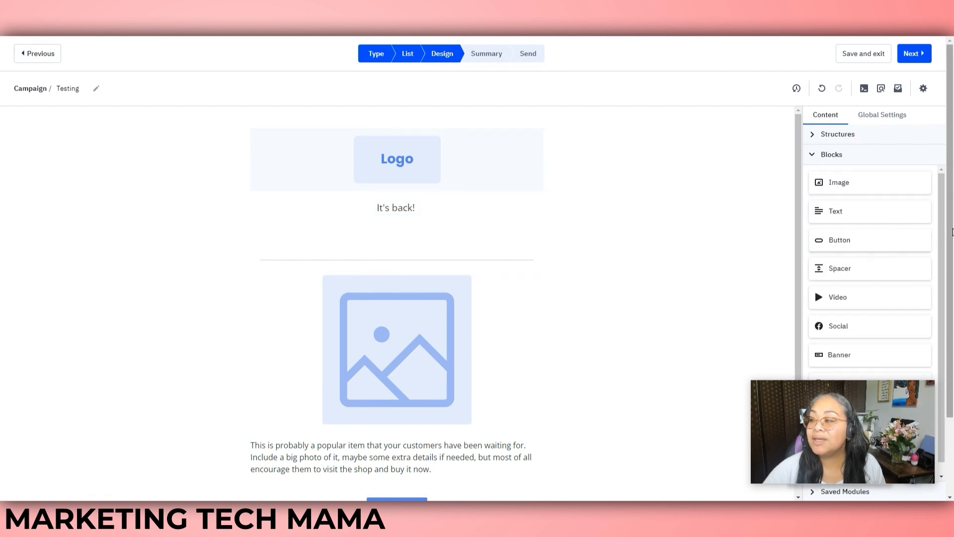
Add an empty Video block beneath the logo and review its link and alt-text settings
scroll(840, 279, "down", 1)
left_click_drag(829, 285, 391, 208)
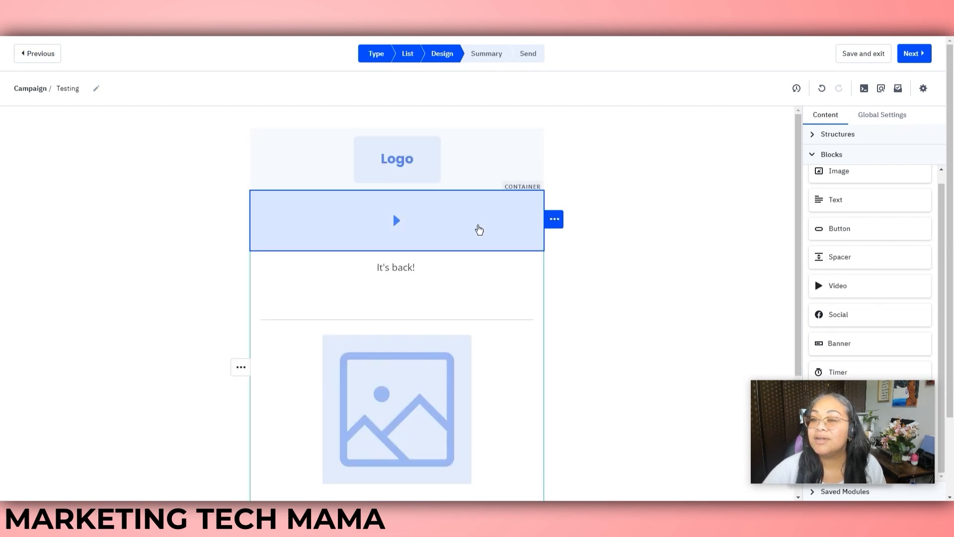
left_click(426, 230)
left_click(852, 209)
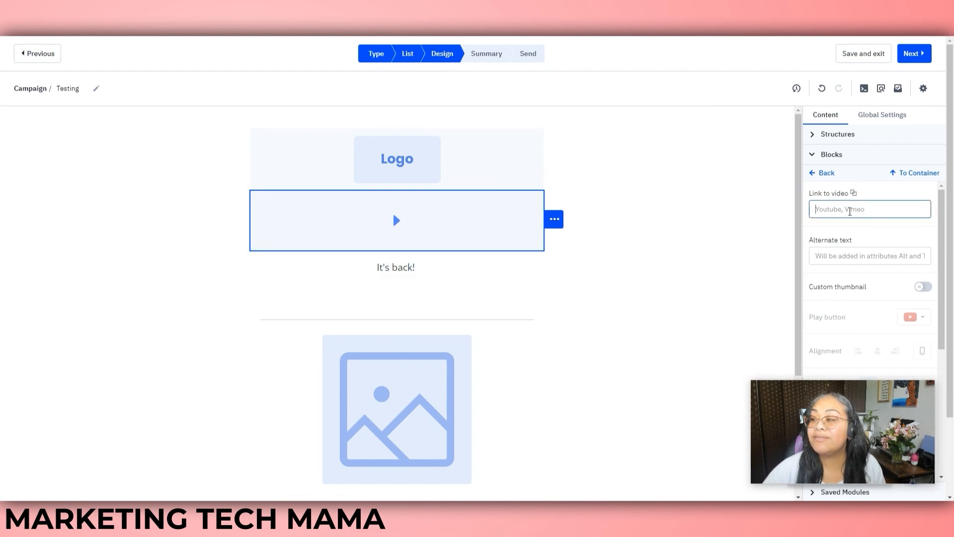
left_click(875, 257)
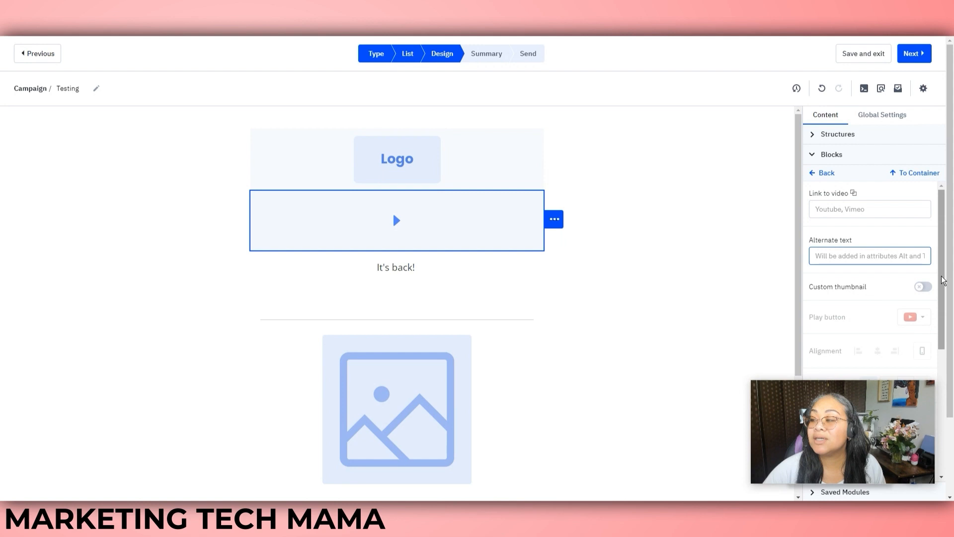
scroll(944, 280, "down", 2)
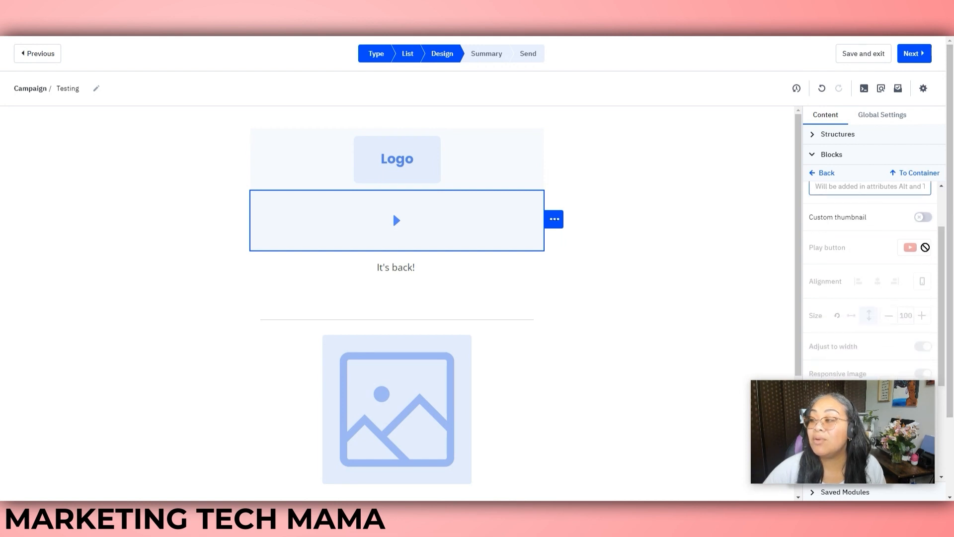
left_click_drag(943, 257, 895, 226)
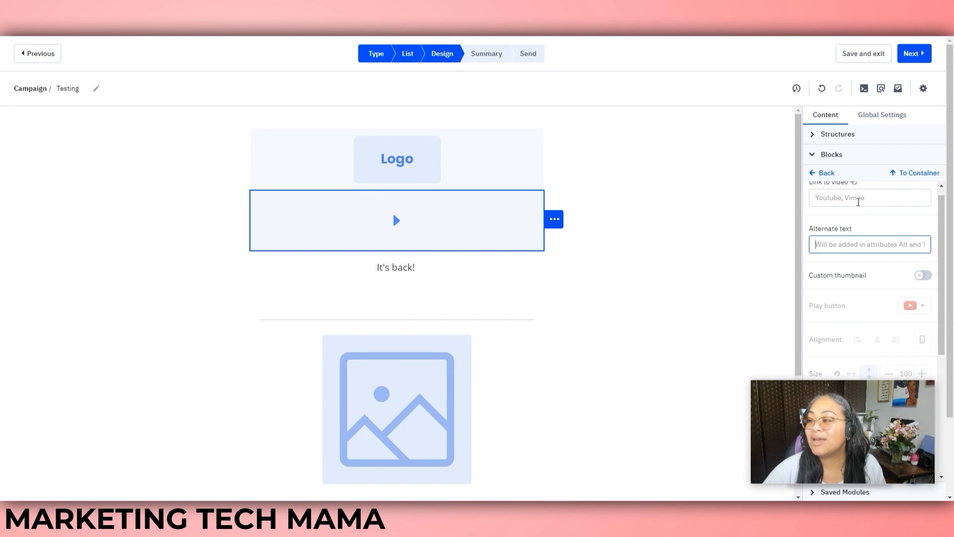
mouse_move(943, 303)
left_mouse_down()
mouse_move(952, 397)
mouse_move(950, 291)
left_mouse_up()
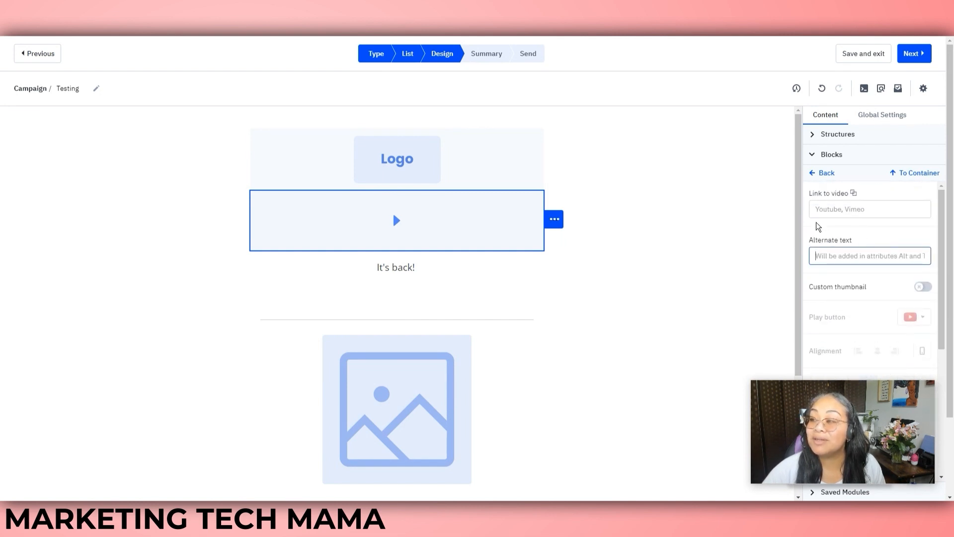
left_click(813, 173)
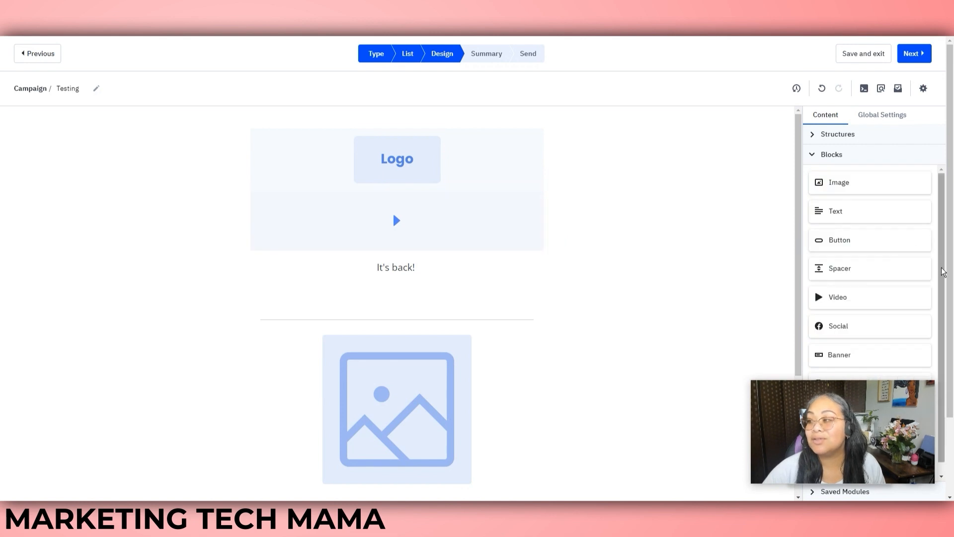
scroll(947, 298, "down", 1)
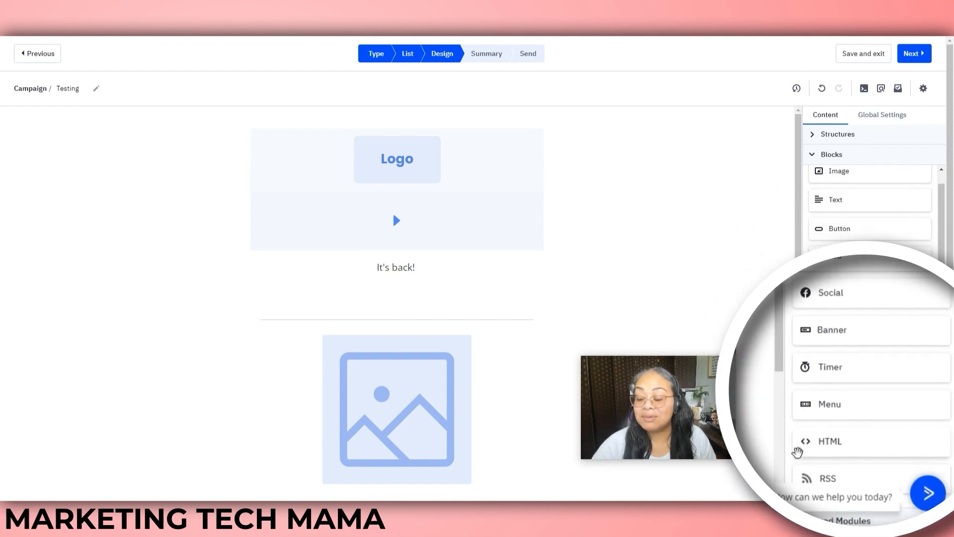
left_click(818, 155)
Append ' For a limited time only.' to the 'It's back!' heading
left_click(415, 267)
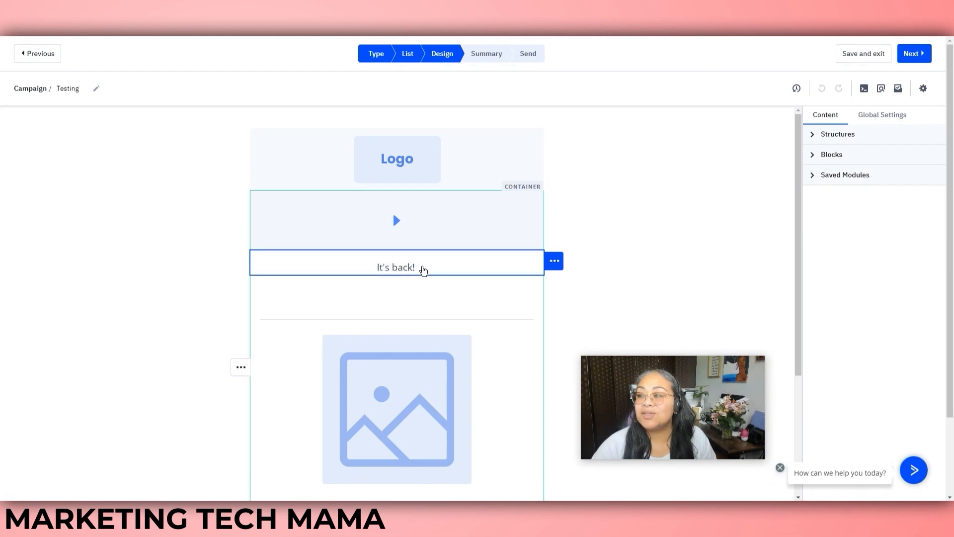
left_click_drag(415, 268, 373, 271)
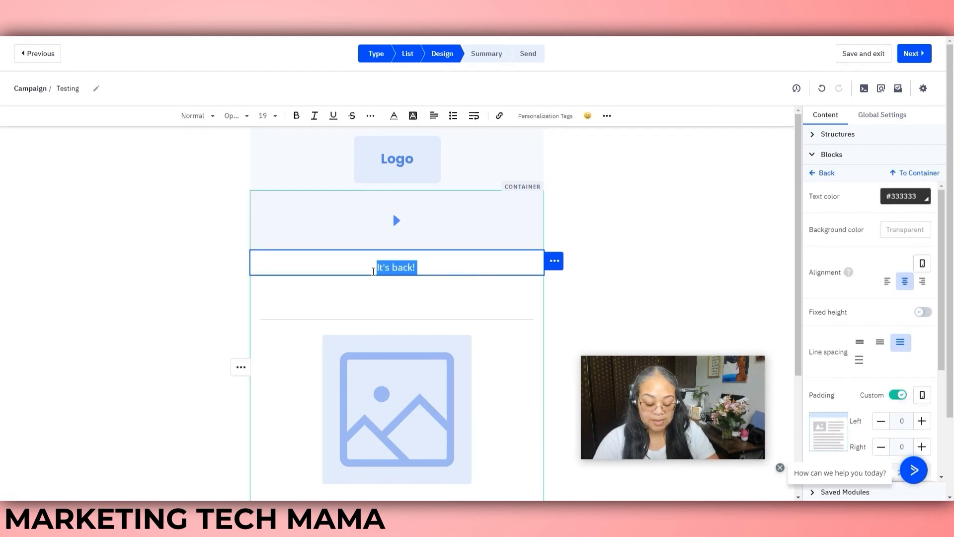
key("Right")
type("For a")
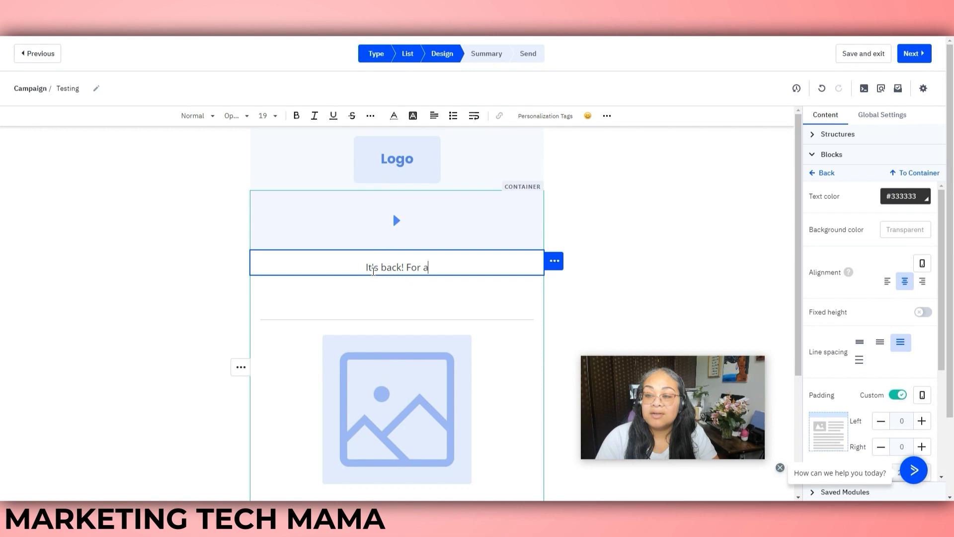
type(" limited time only")
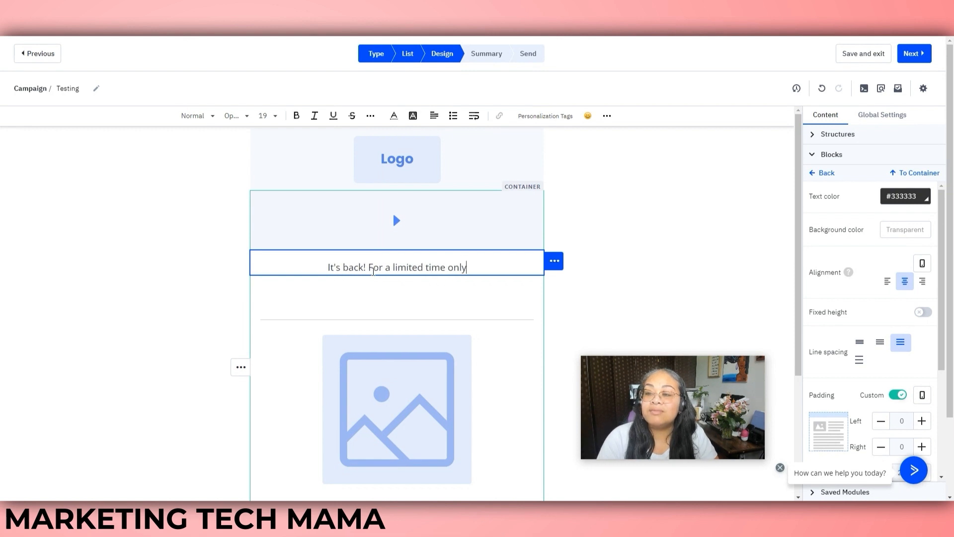
type(".")
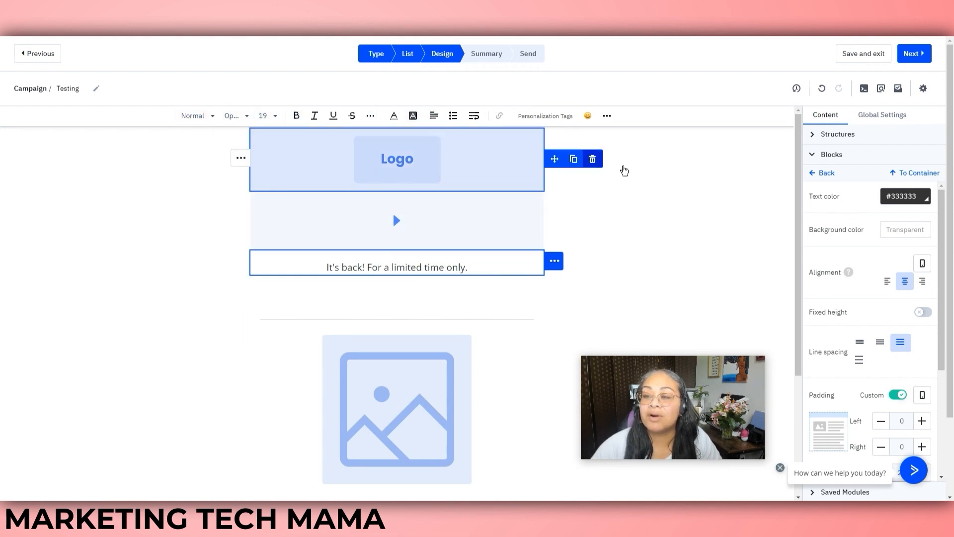
left_click(615, 157)
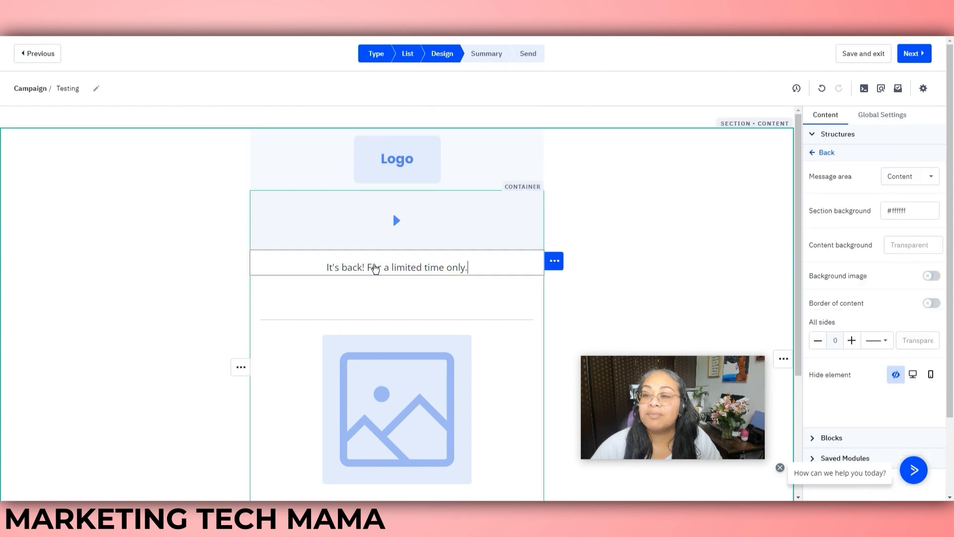
Insert the Full Name personalization tag and a grinning emoji at the end of the heading
left_click(468, 269)
left_click(545, 116)
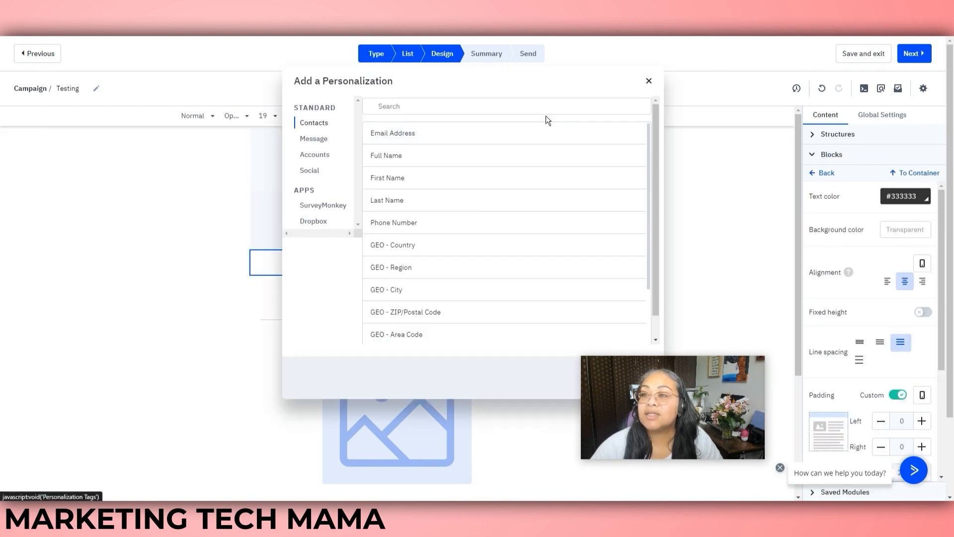
left_click(408, 157)
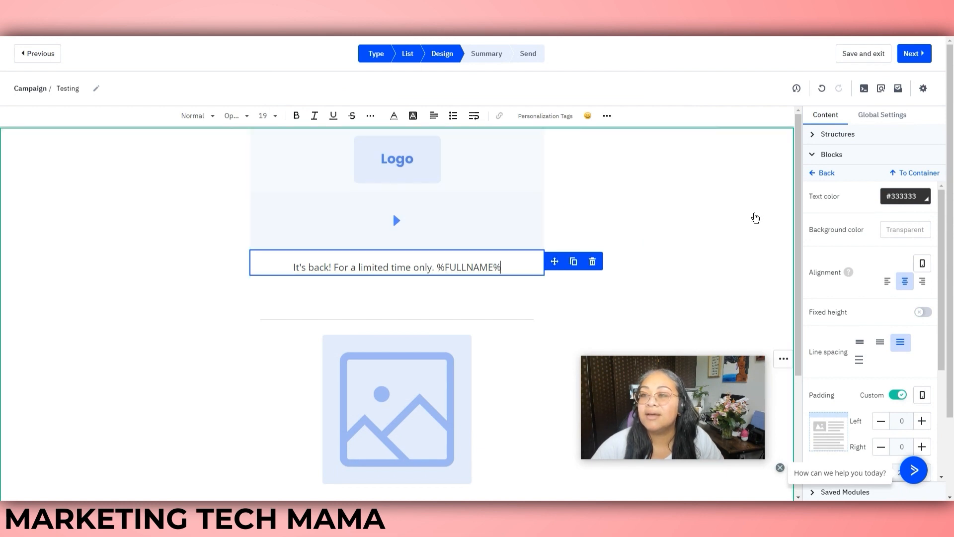
left_click(588, 116)
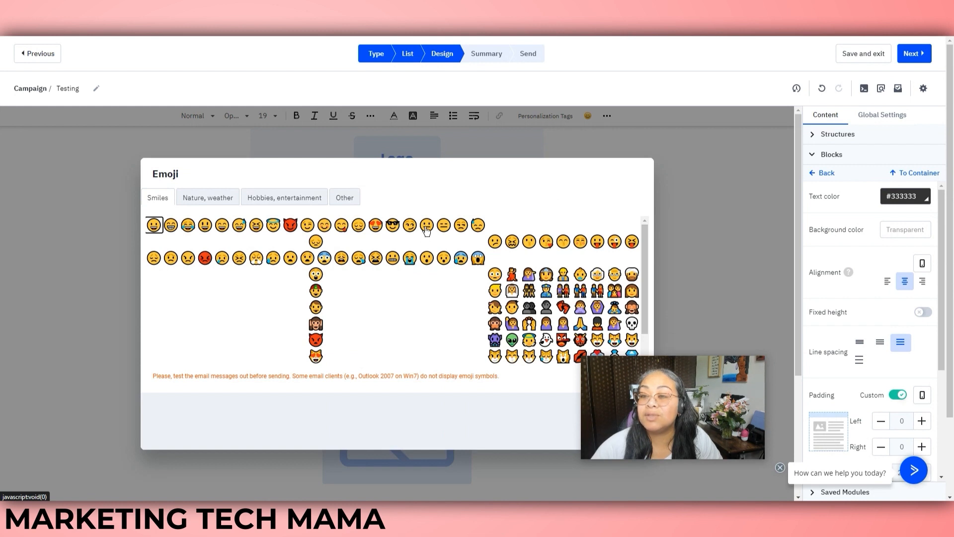
left_click(427, 226)
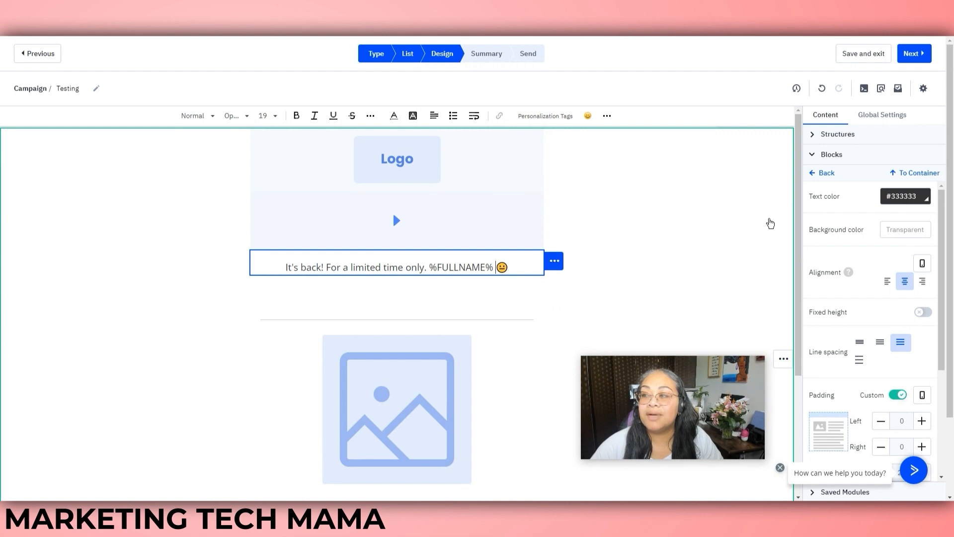
left_click_drag(798, 209, 802, 233)
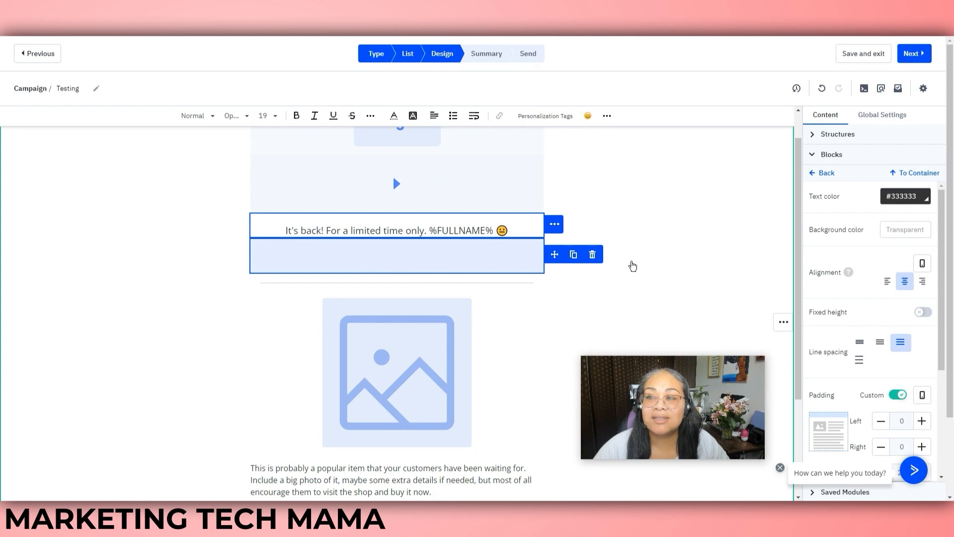
Select the Buy Now button block, then save the design and continue to the Summary step
left_click_drag(798, 207, 789, 307)
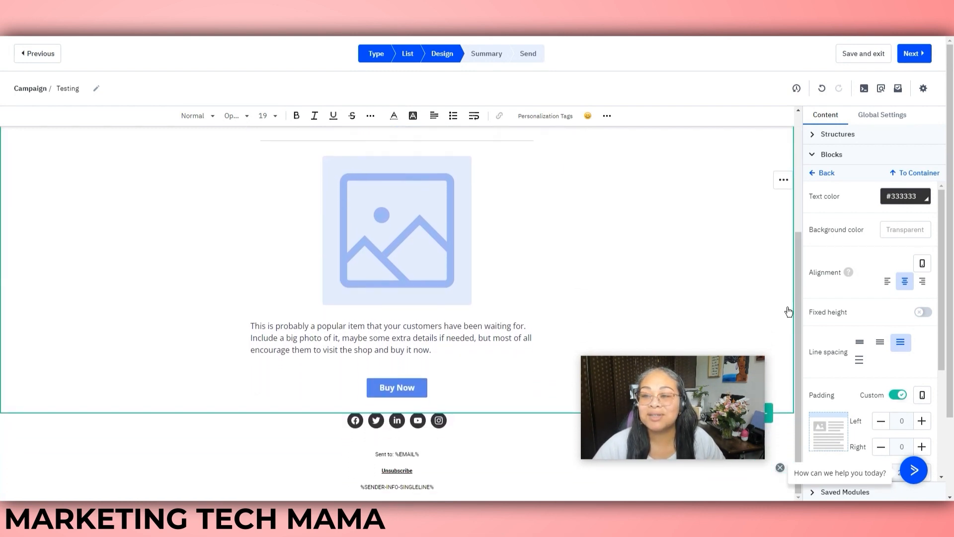
left_click(404, 228)
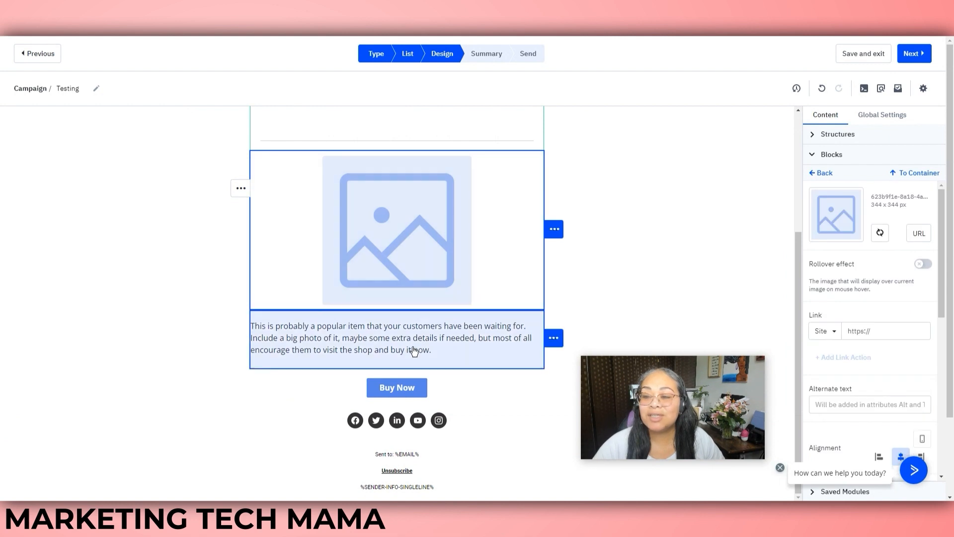
left_click(415, 393)
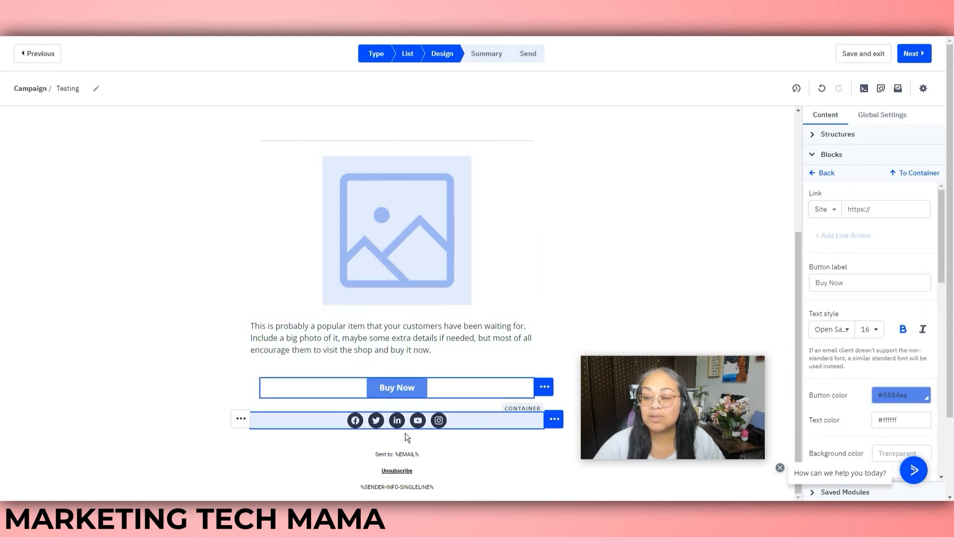
scroll(490, 436, "down", 3)
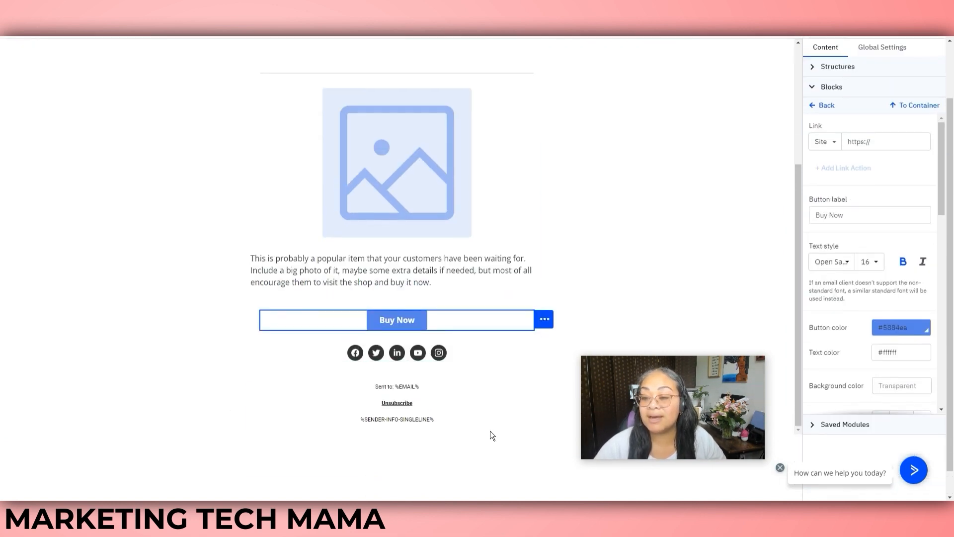
scroll(490, 436, "up", 3)
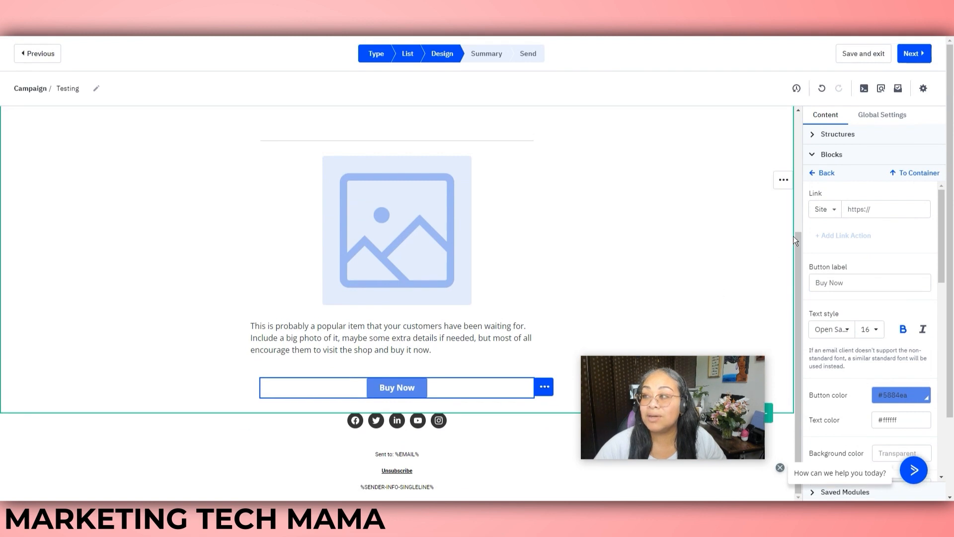
left_click(912, 56)
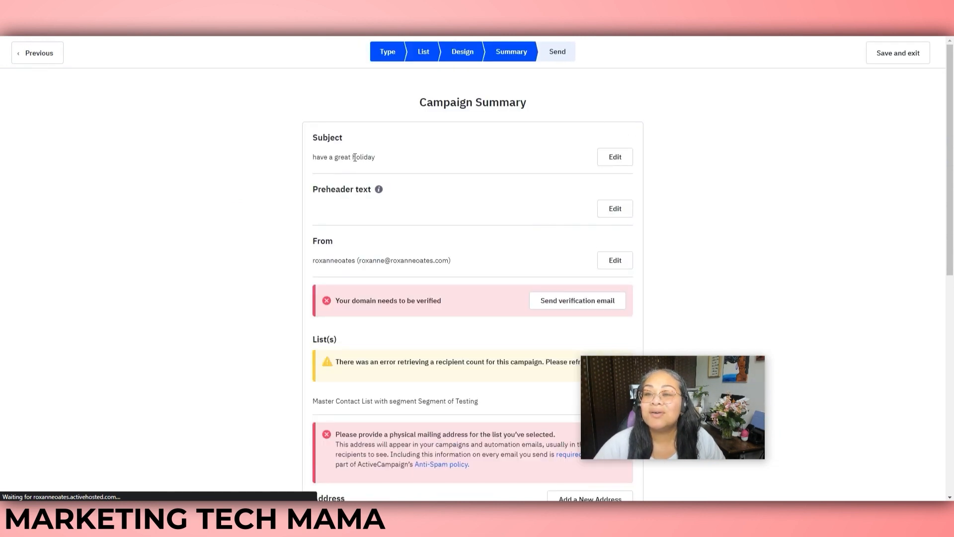
Reopen Campaign Settings and look over the subject, preheader, sender name and sender e-mail fields
left_click(610, 156)
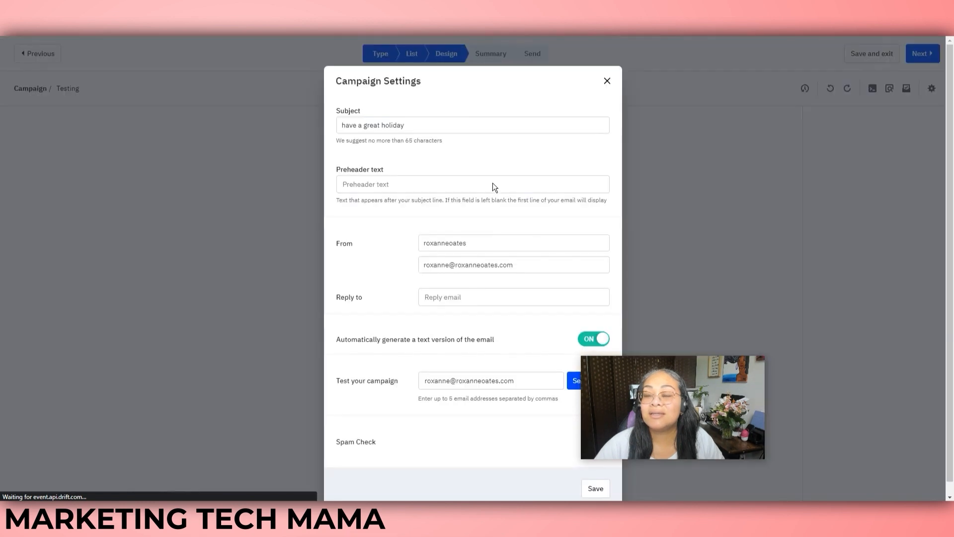
left_click_drag(422, 125, 339, 126)
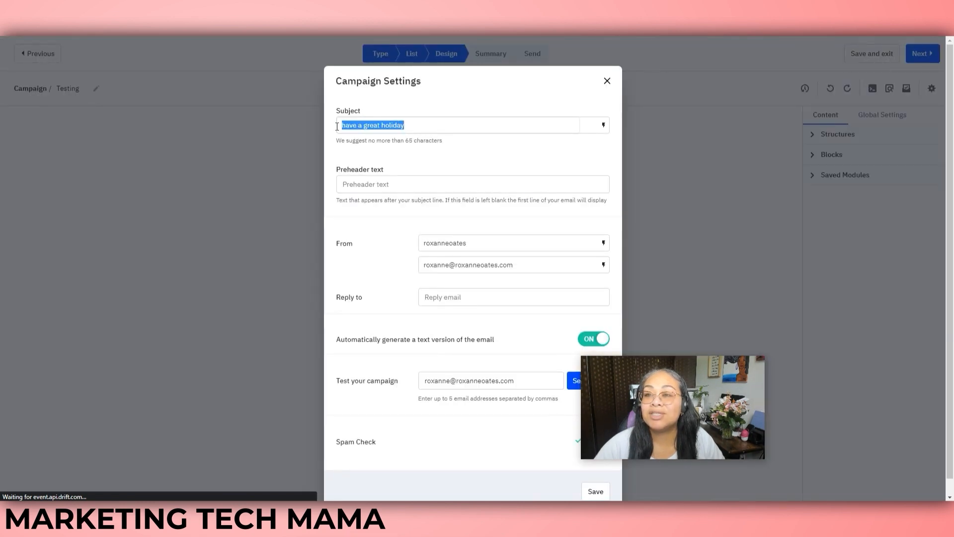
left_click(387, 184)
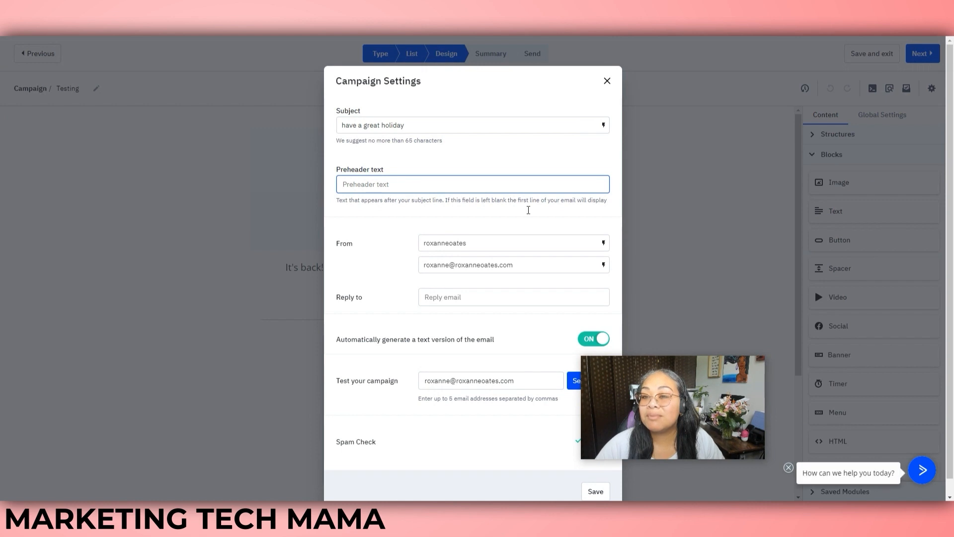
left_click_drag(468, 243, 426, 245)
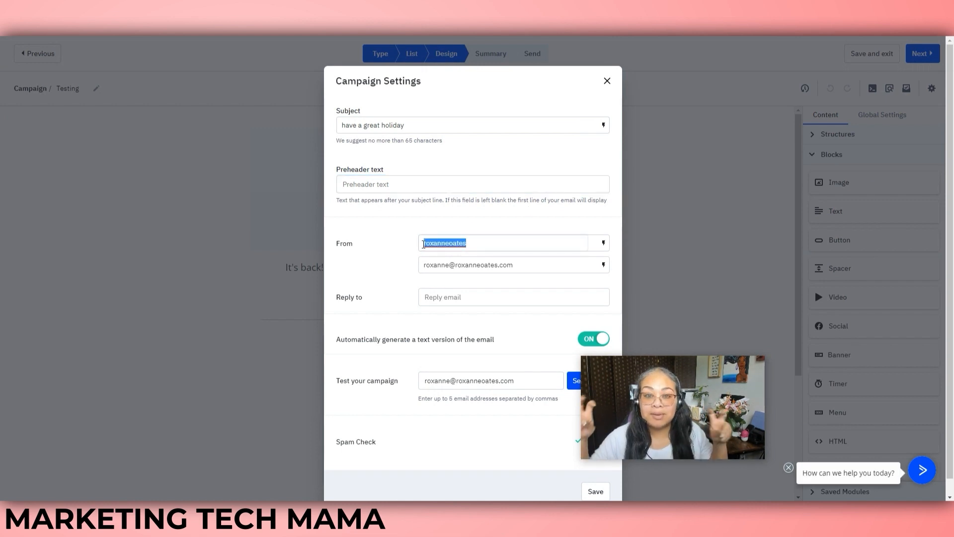
left_click(476, 264)
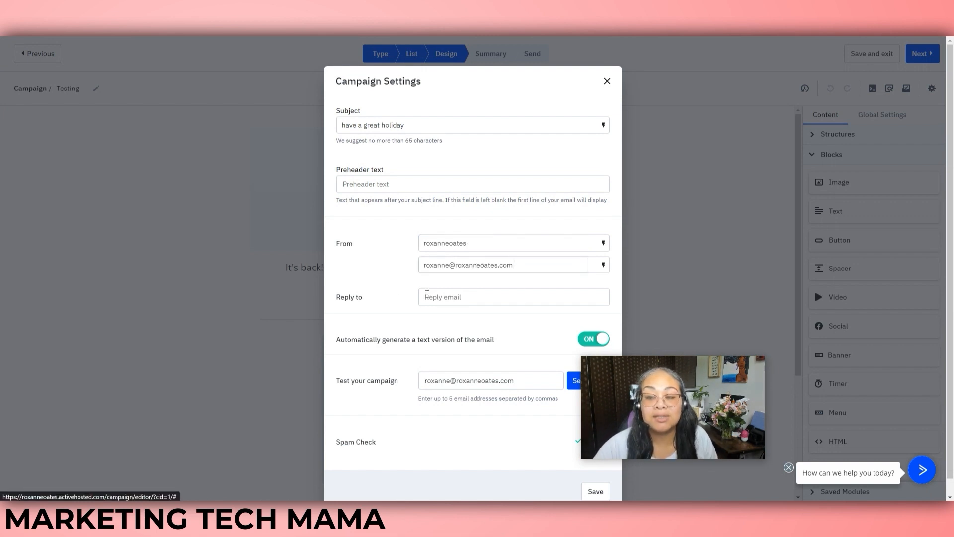
Enter a reply-to e-mail address and save the campaign settings
left_click(454, 299)
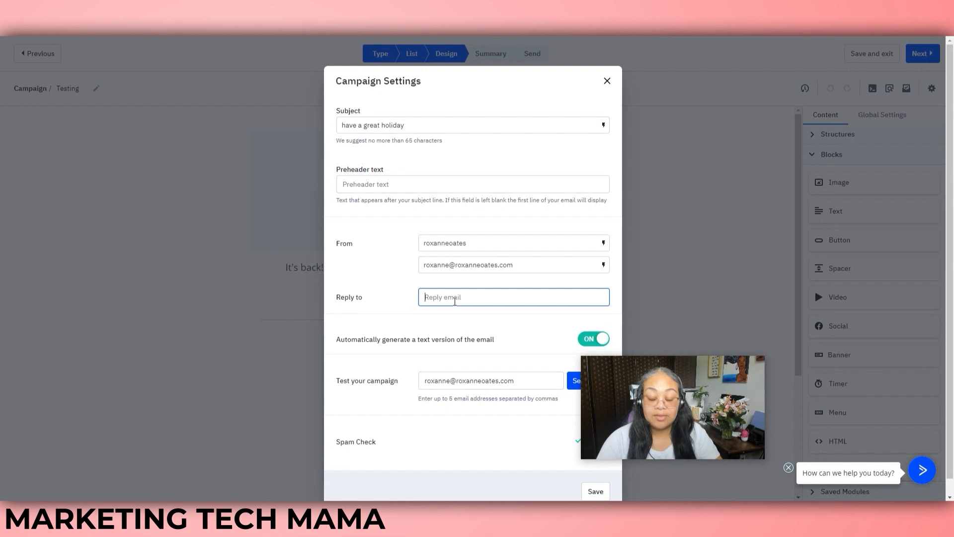
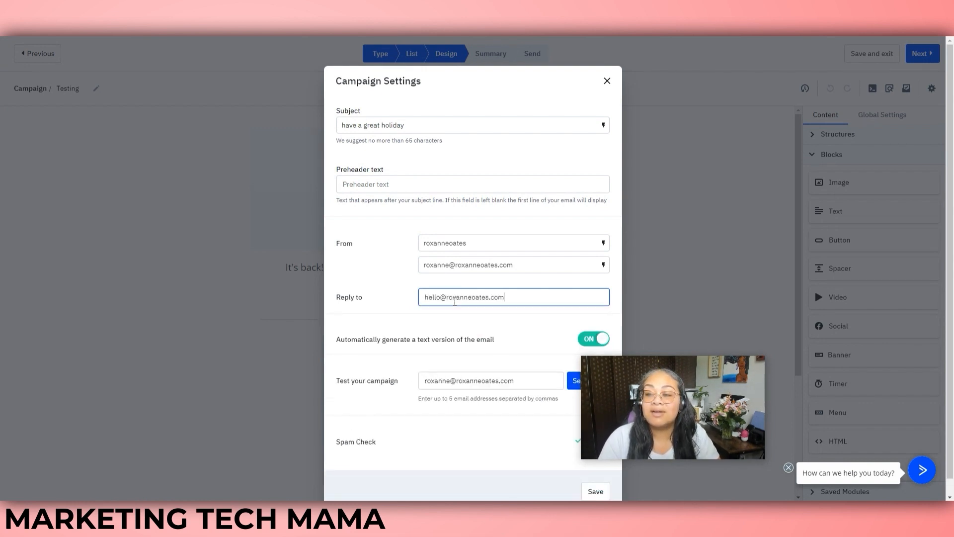
left_click(383, 286)
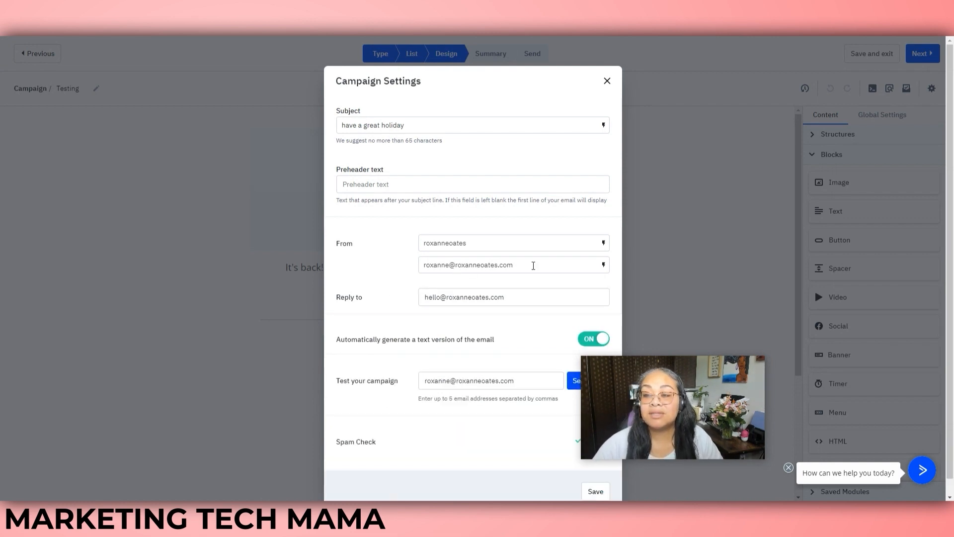
left_click_drag(521, 264, 389, 269)
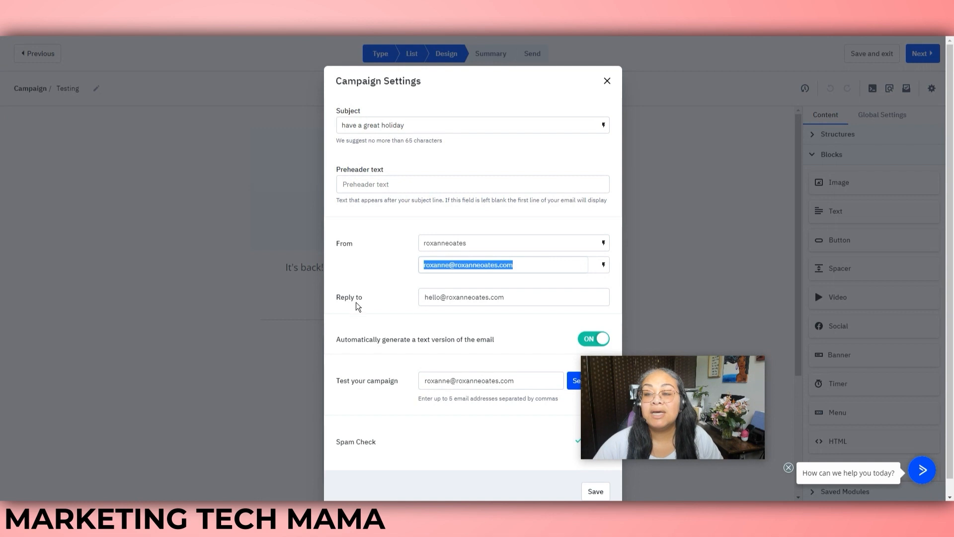
left_click_drag(509, 299, 411, 306)
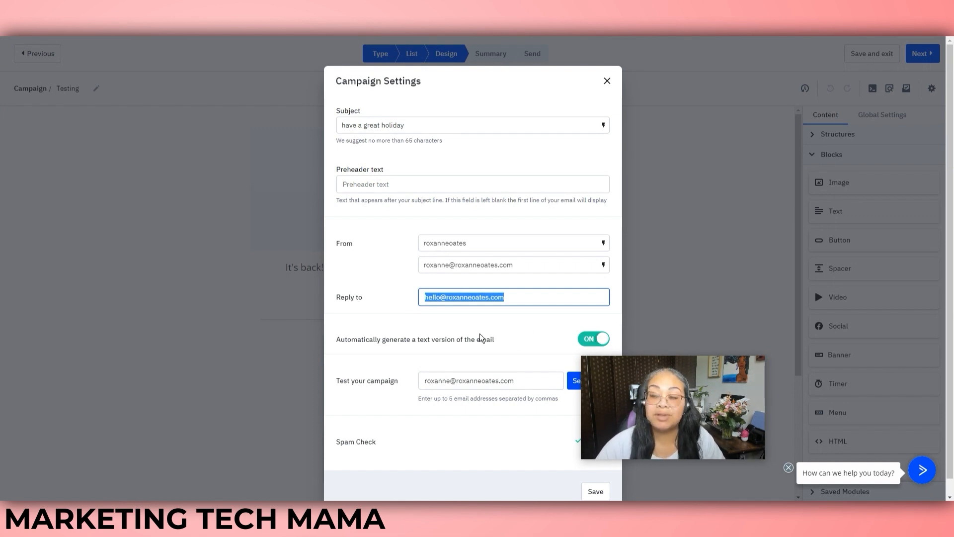
scroll(504, 323, "down", 1)
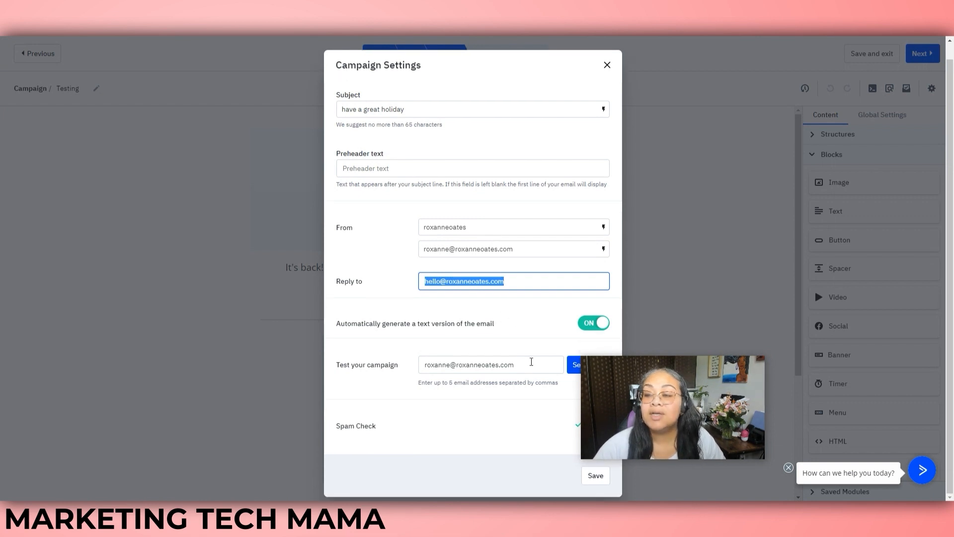
left_click_drag(647, 377, 808, 373)
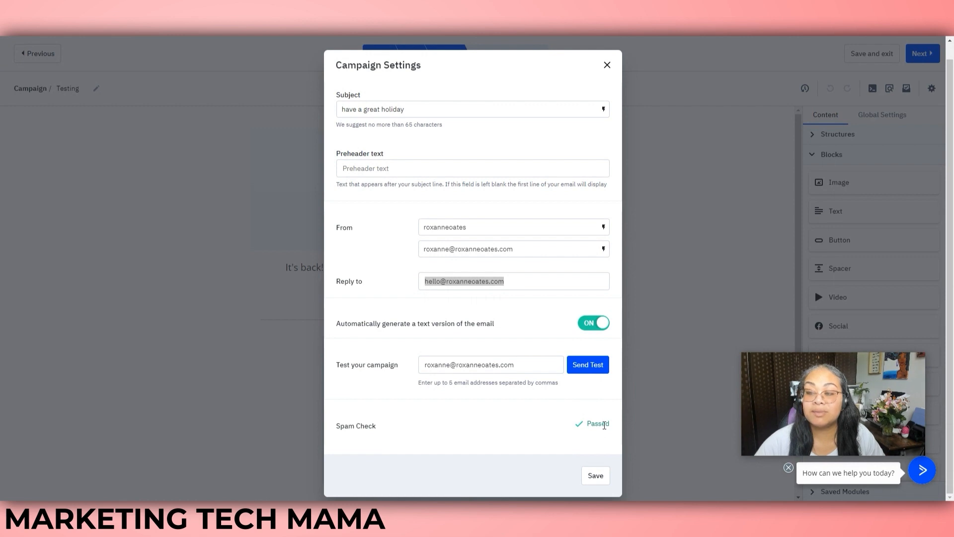
left_click(595, 475)
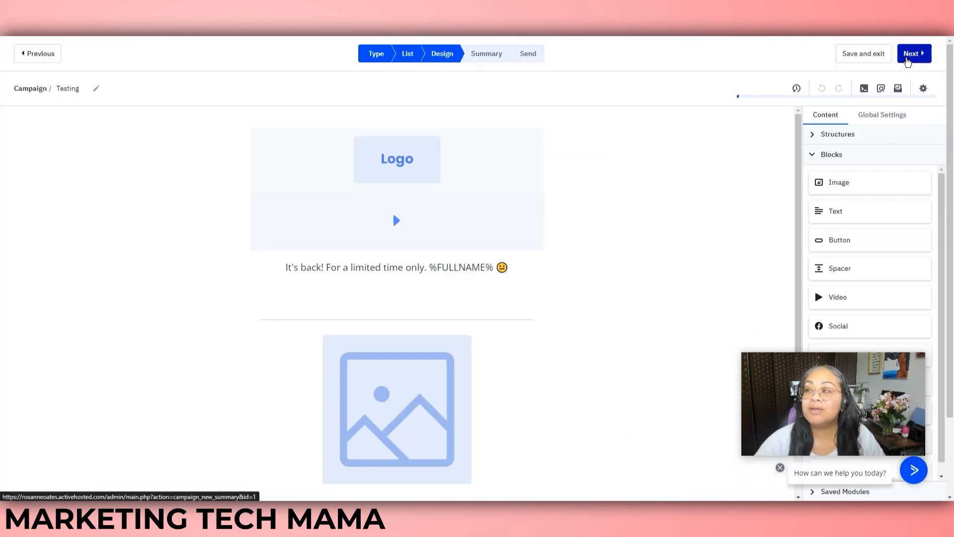
Review the Campaign Summary, starting reply tracking and then cancelling it
left_click(912, 55)
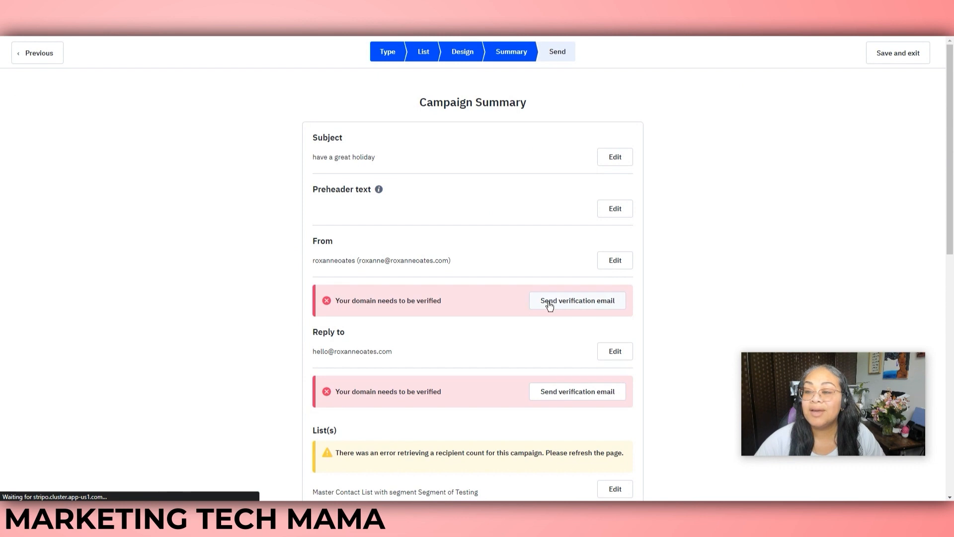
left_click_drag(952, 154, 952, 301)
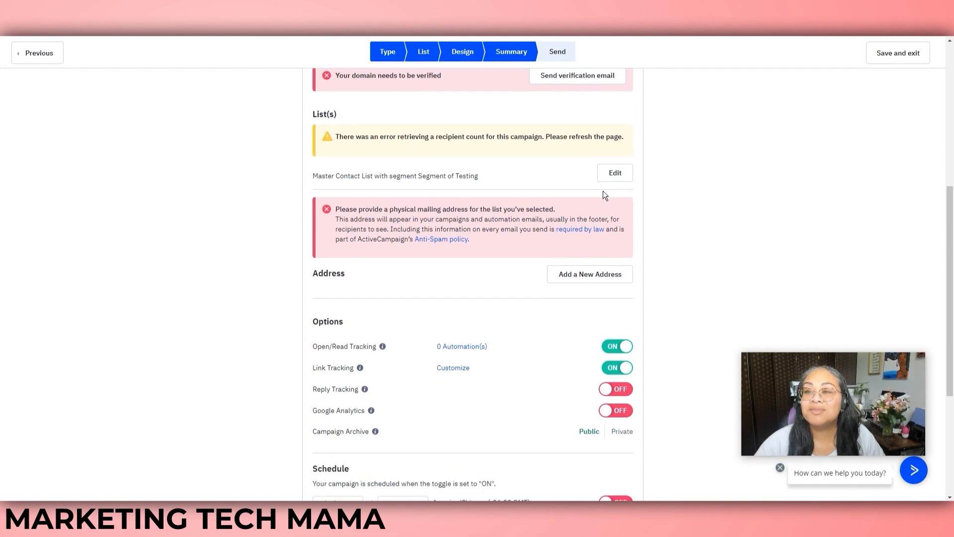
left_click_drag(951, 236, 952, 267)
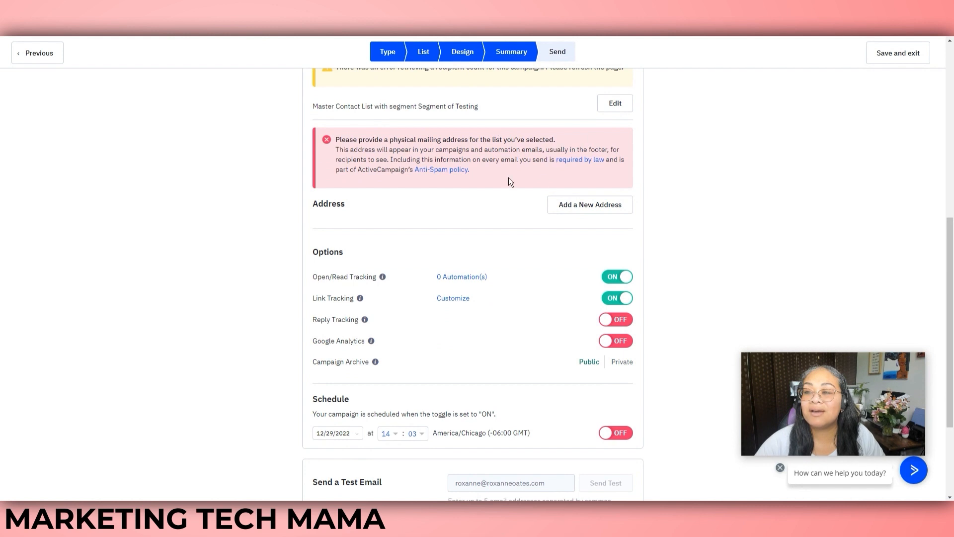
left_click_drag(952, 259, 952, 310)
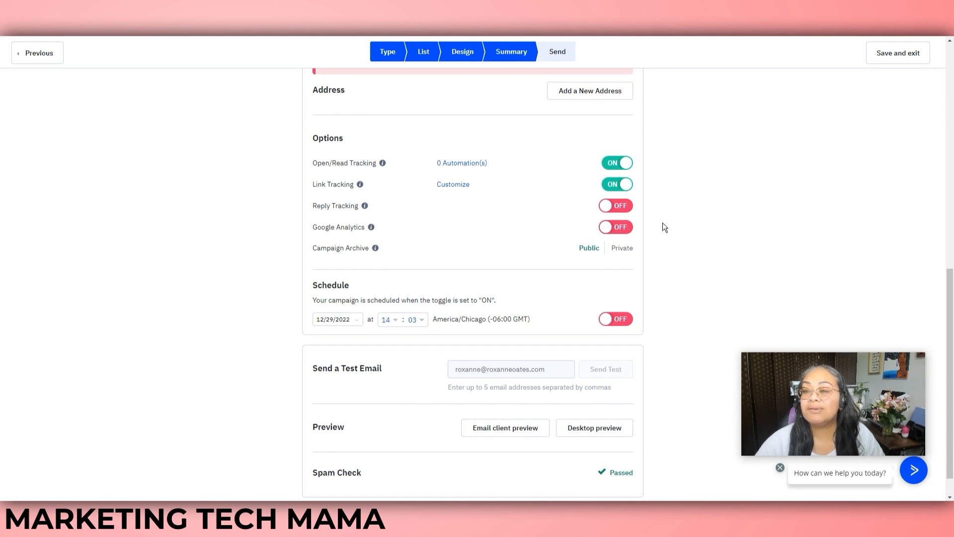
mouse_move(366, 207)
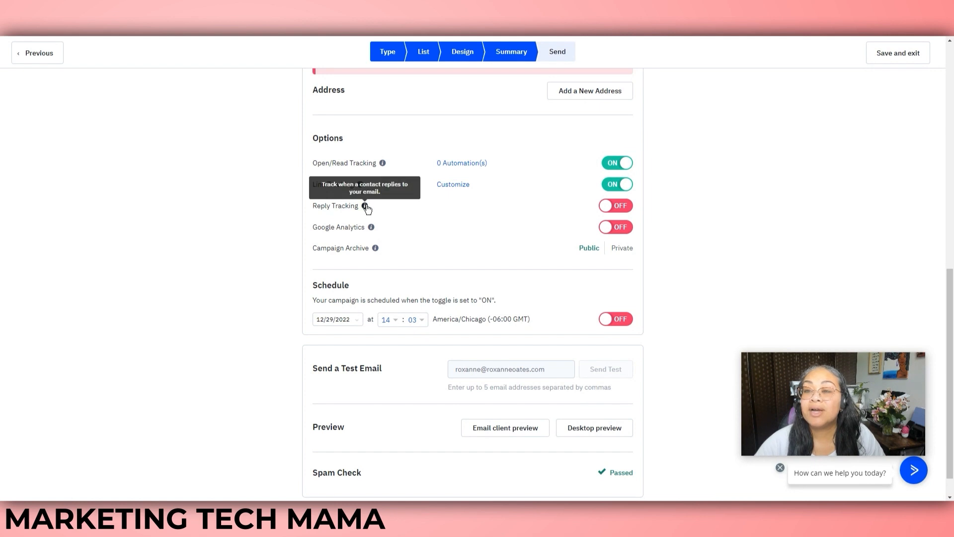
left_click(625, 209)
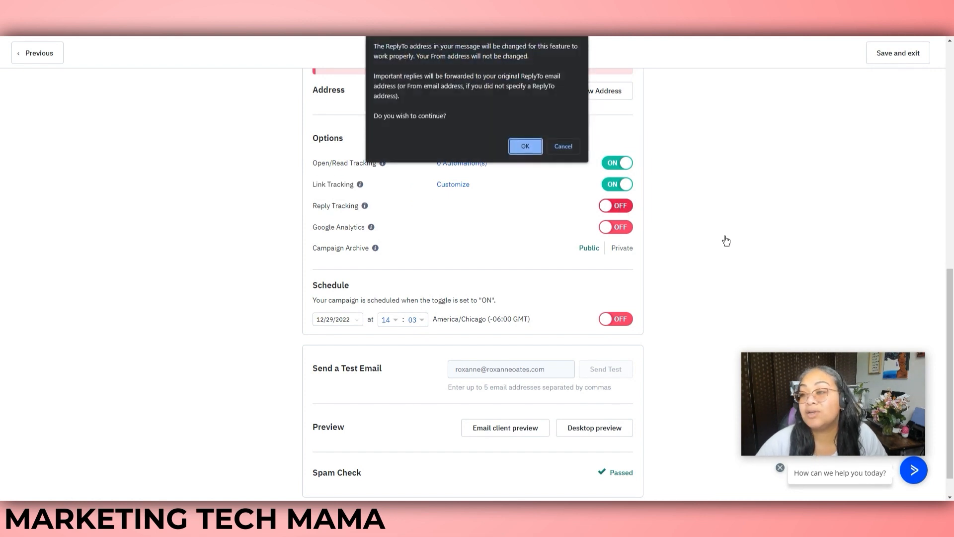
left_click(563, 142)
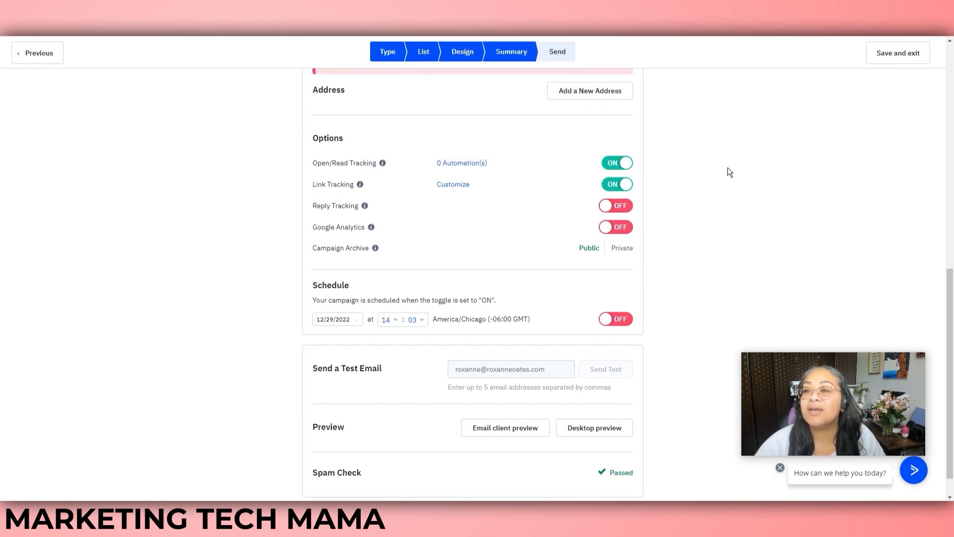
scroll(952, 256, "down", 1)
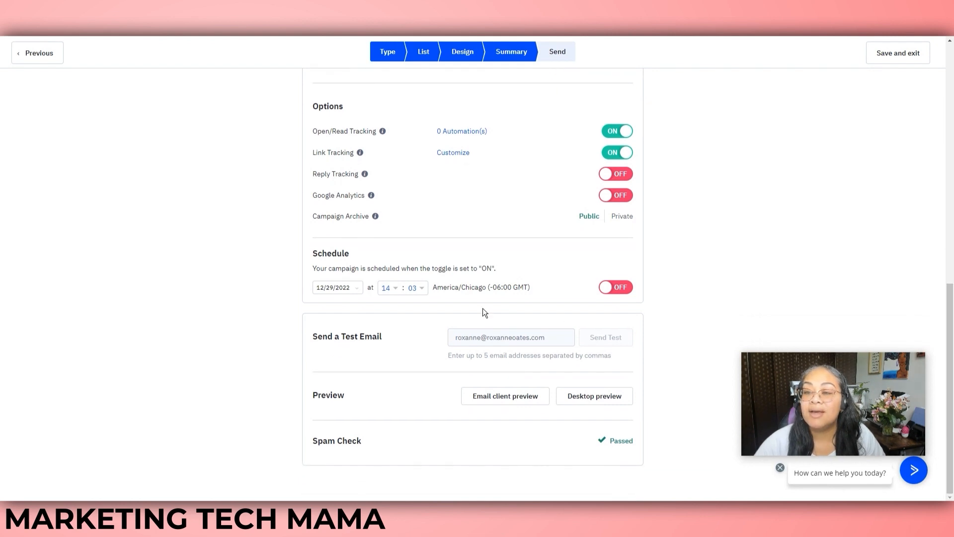
Schedule the campaign for 01/11/2023 at 14:03 and switch the schedule on
left_click(355, 289)
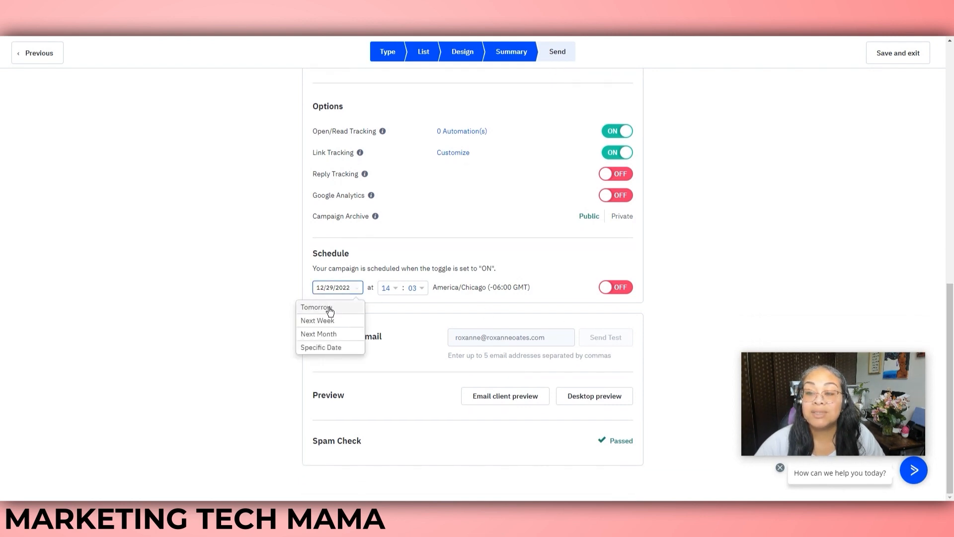
left_click(328, 347)
left_click(414, 172)
left_click(369, 229)
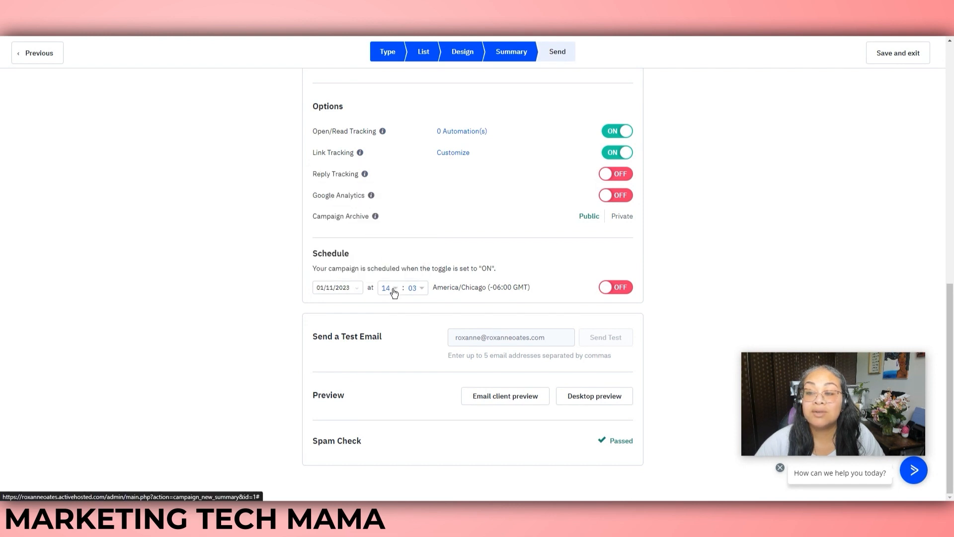
left_click(390, 288)
left_click_drag(405, 315, 415, 356)
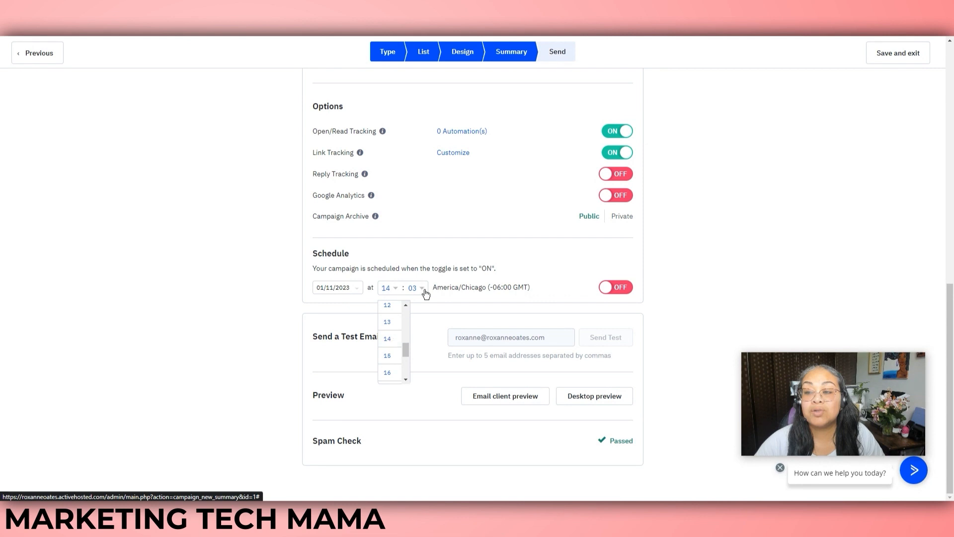
left_click_drag(487, 288, 432, 288)
left_click(495, 288)
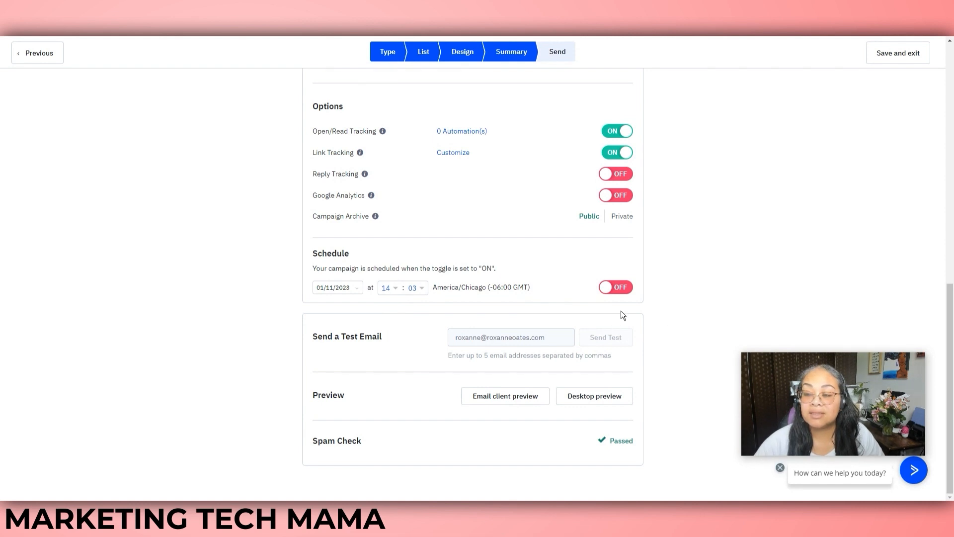
left_click(618, 289)
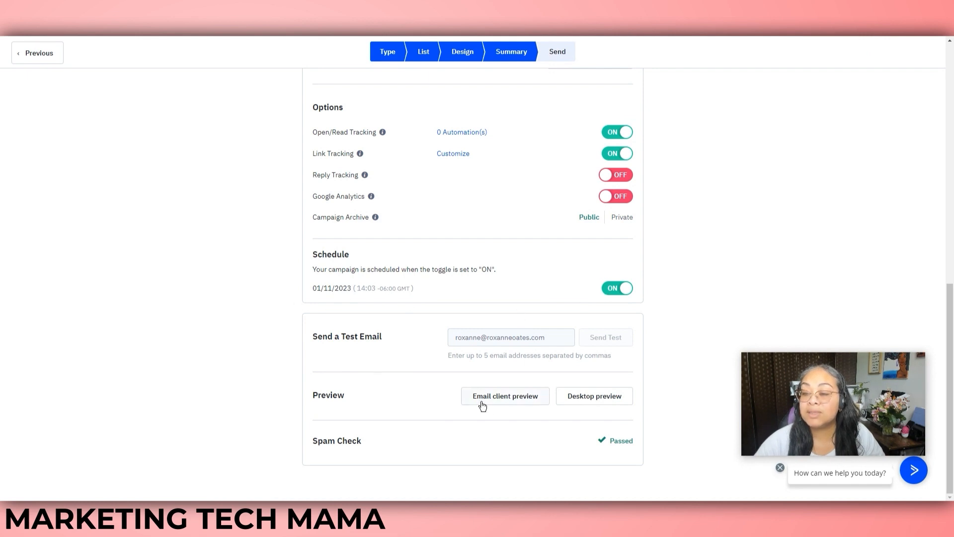
Check the Email client and Desktop previews, then return to the Design step
left_click(507, 400)
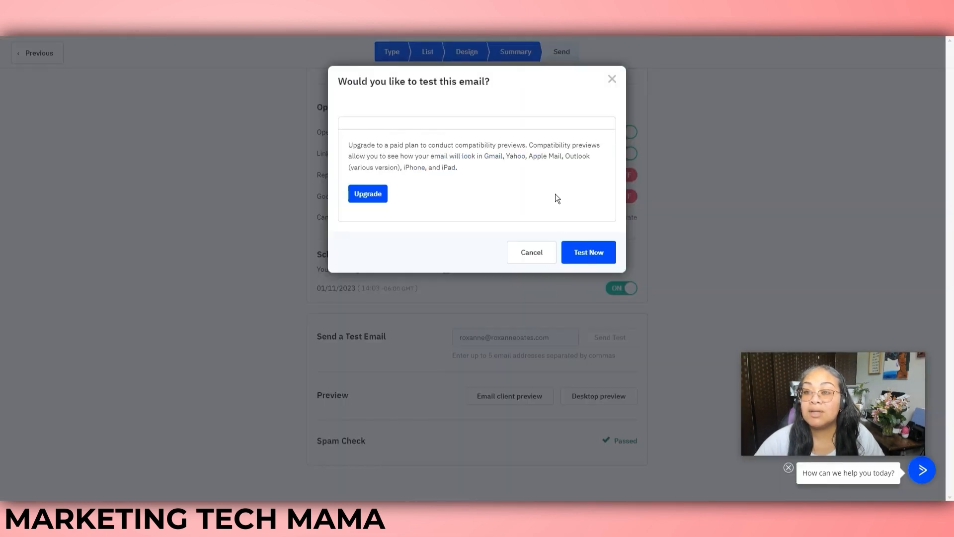
left_click(611, 80)
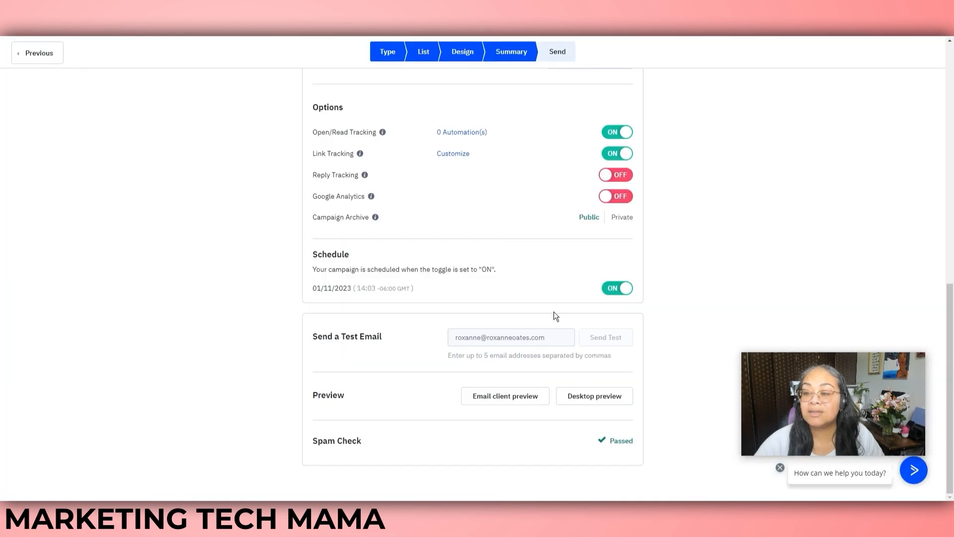
left_click(599, 396)
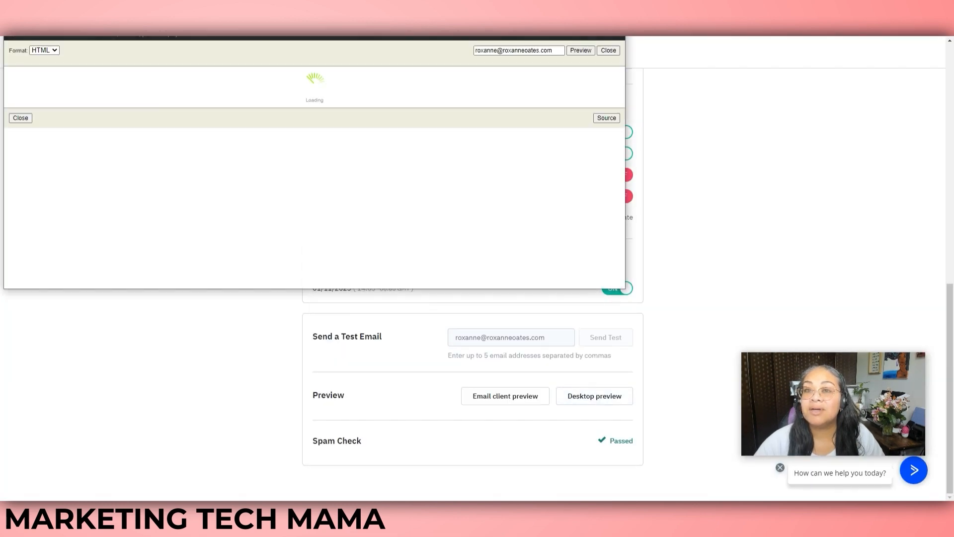
left_click(616, 24)
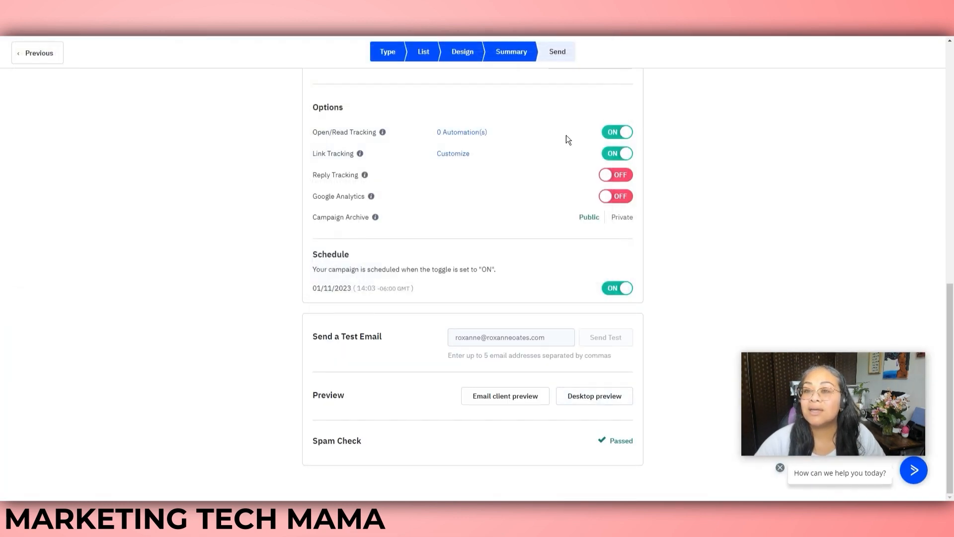
left_click(42, 53)
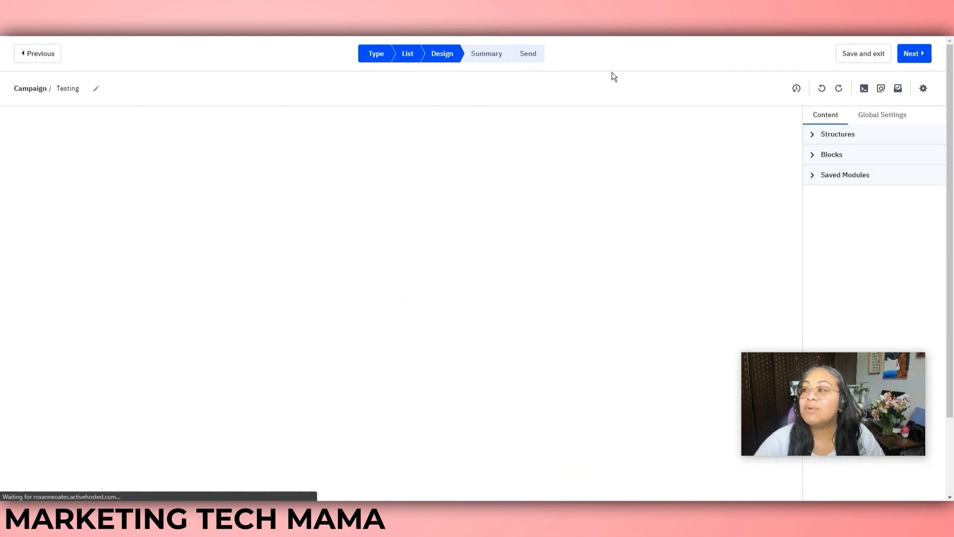
Save and exit the Testing campaign editor, then go to the Website section's Forms page
left_click(871, 54)
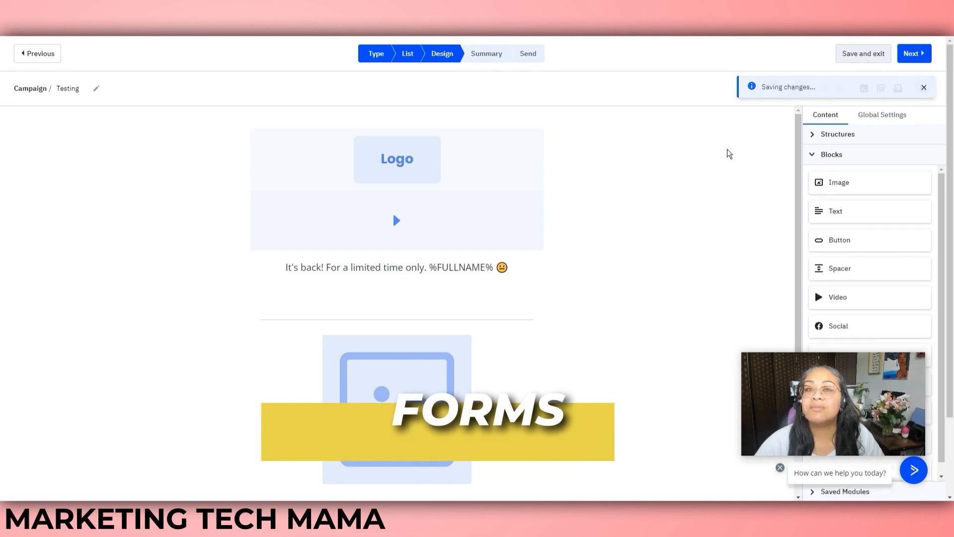
left_click(383, 217)
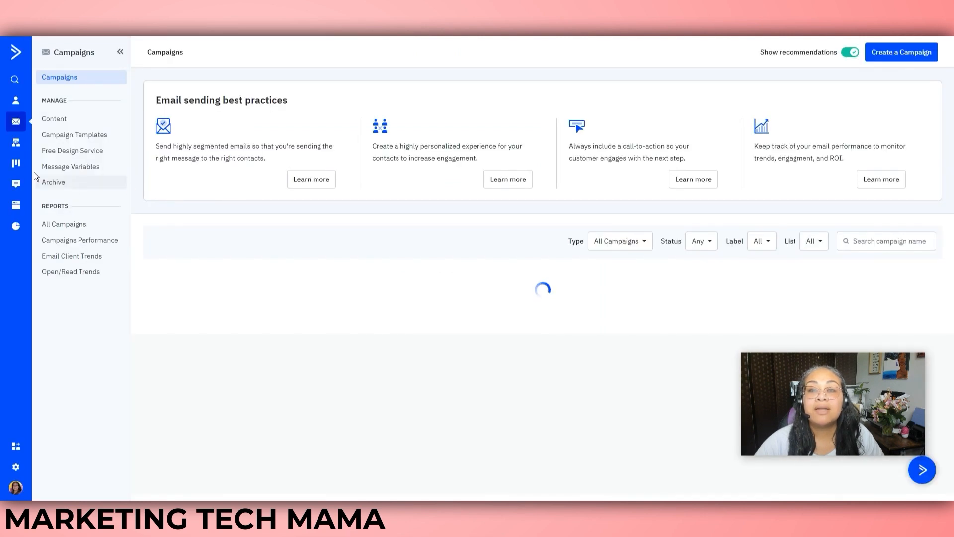
left_click(16, 207)
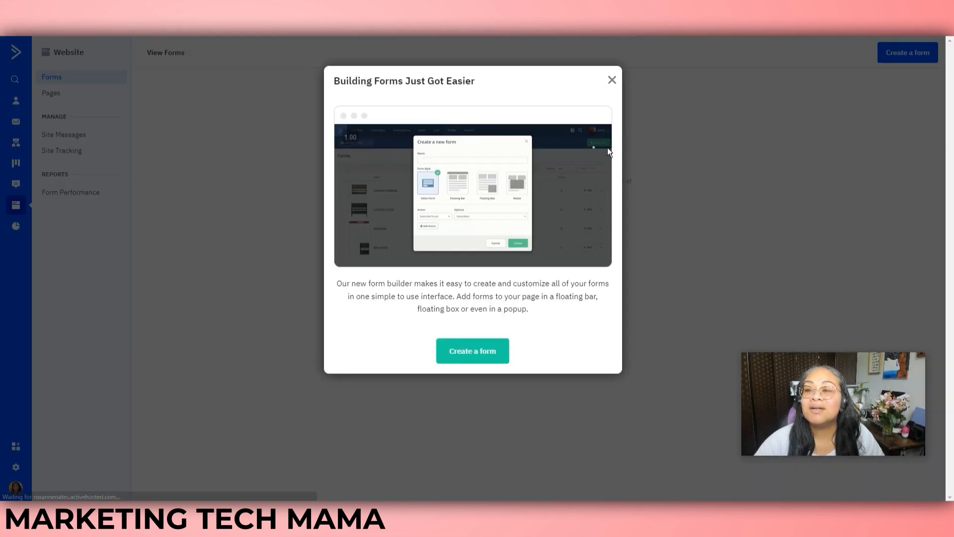
Create an inline form named 'Test' with a second action that adds the tag 'Test'
left_click(611, 81)
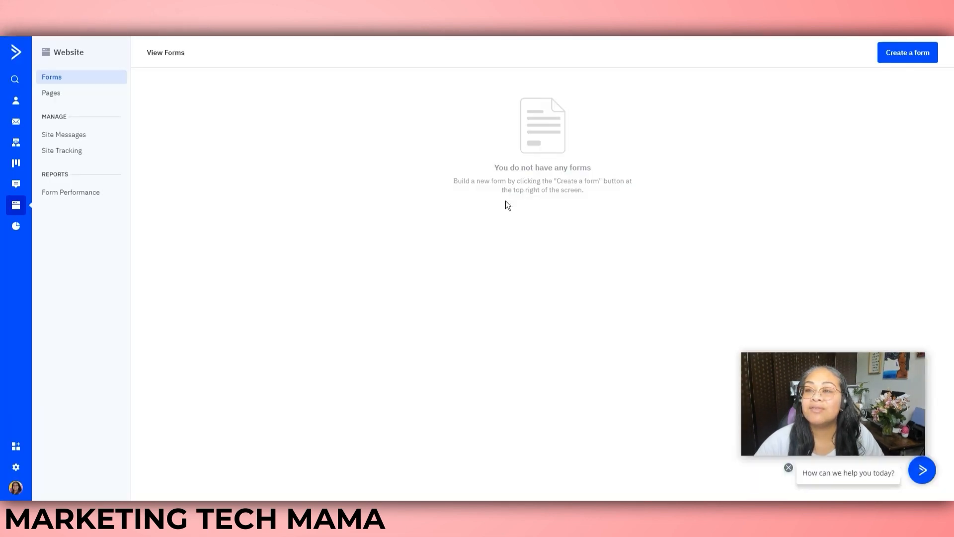
left_click(907, 55)
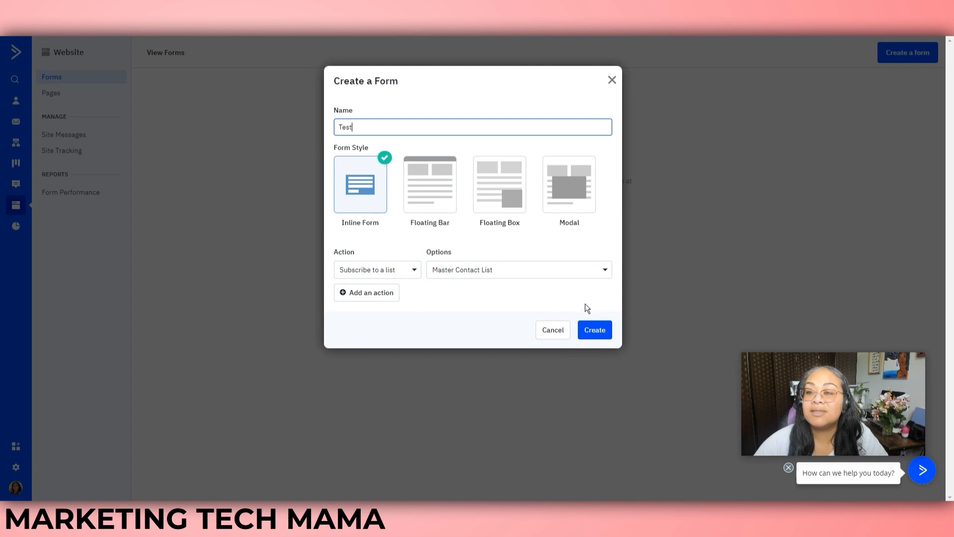
left_click(363, 297)
left_click(408, 291)
left_click(392, 308)
left_click(498, 291)
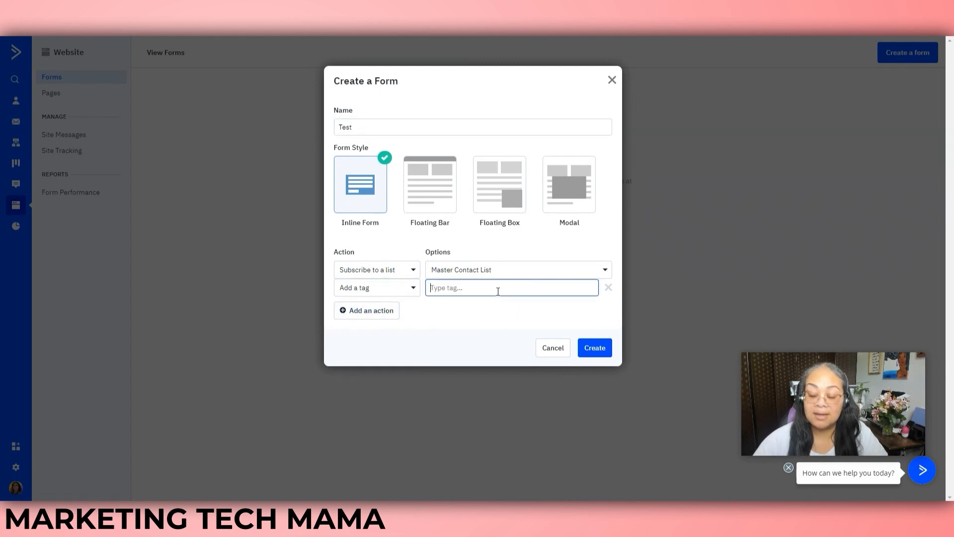
type("Test")
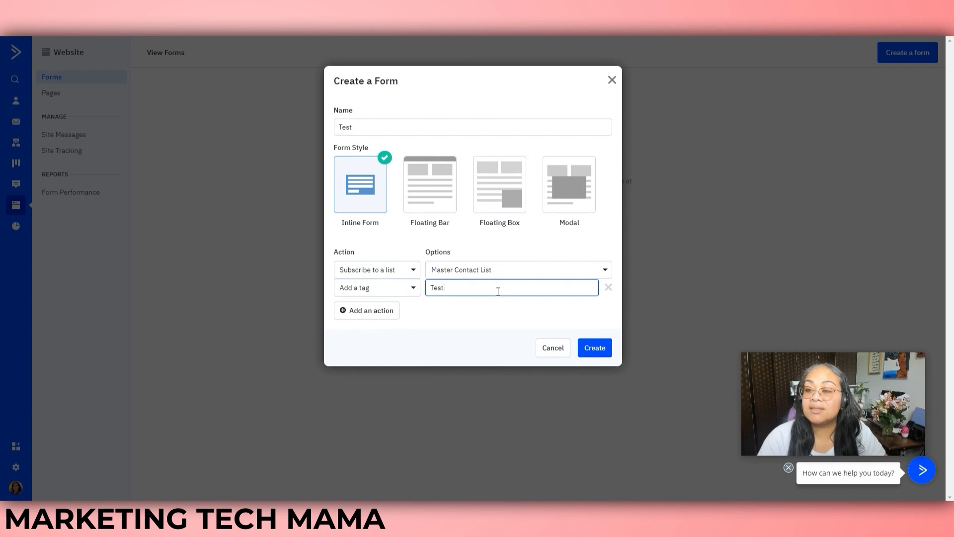
key("Return")
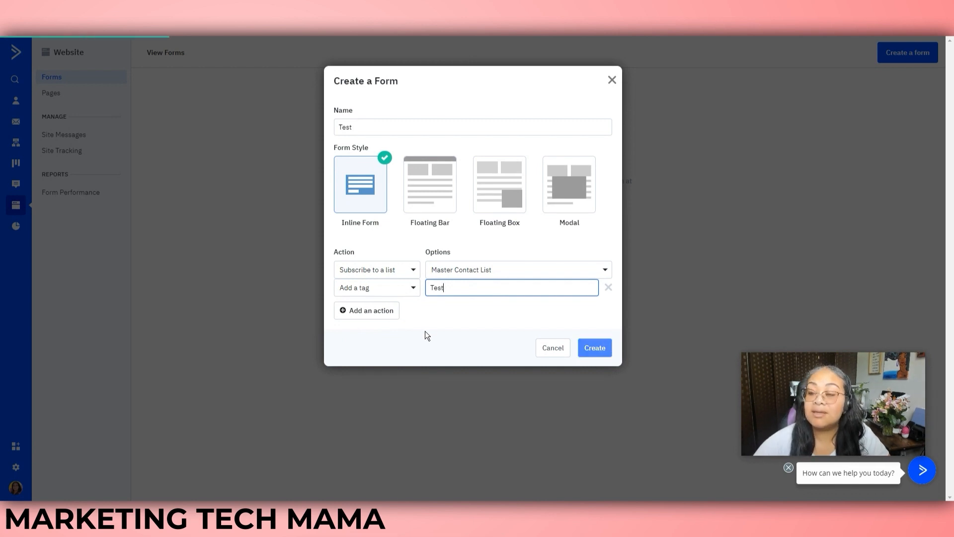
left_click(599, 348)
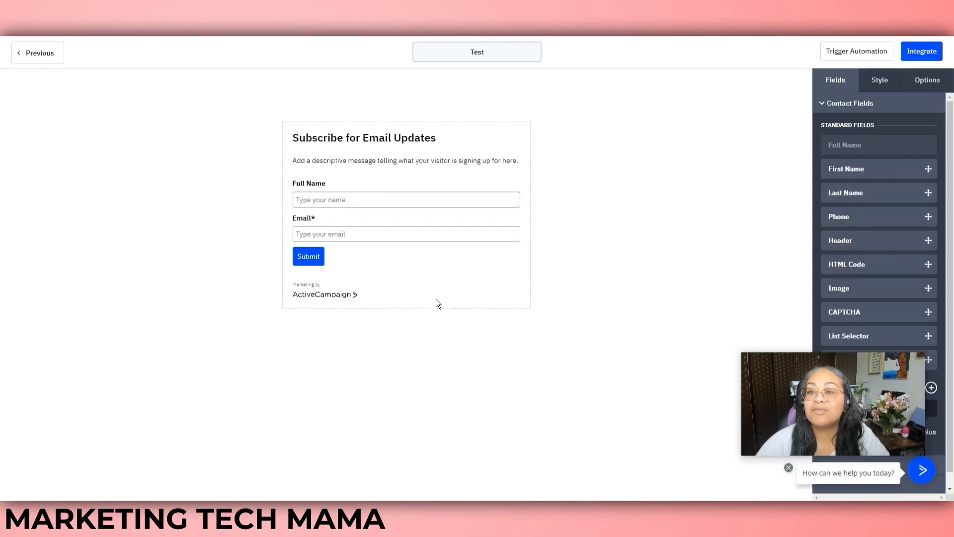
left_click(379, 139)
left_click_drag(431, 138, 295, 139)
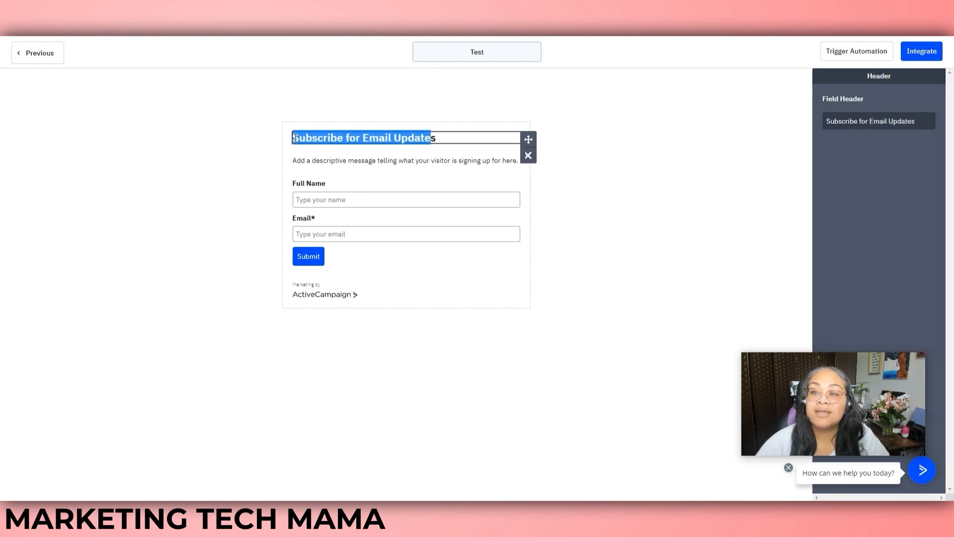
left_click(379, 160)
left_click_drag(865, 120, 841, 96)
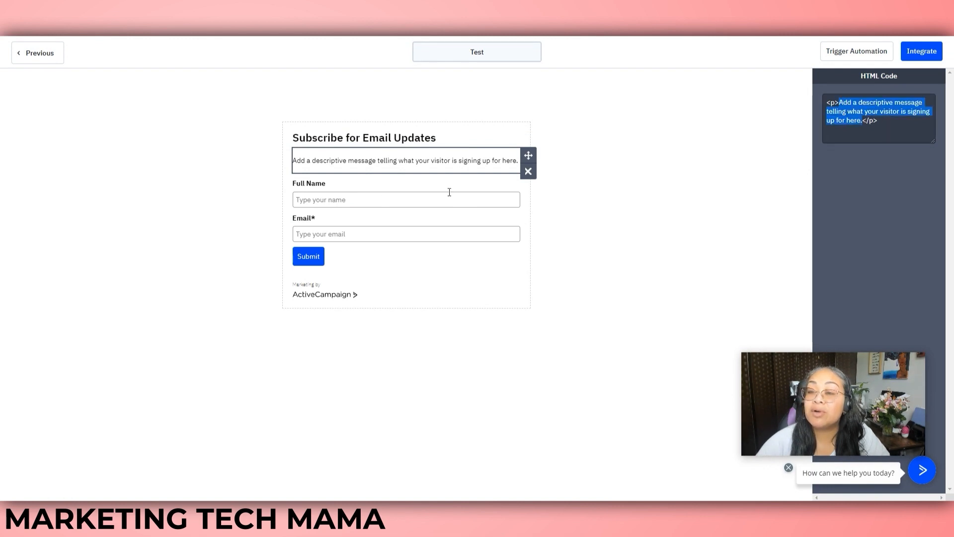
left_click(329, 199)
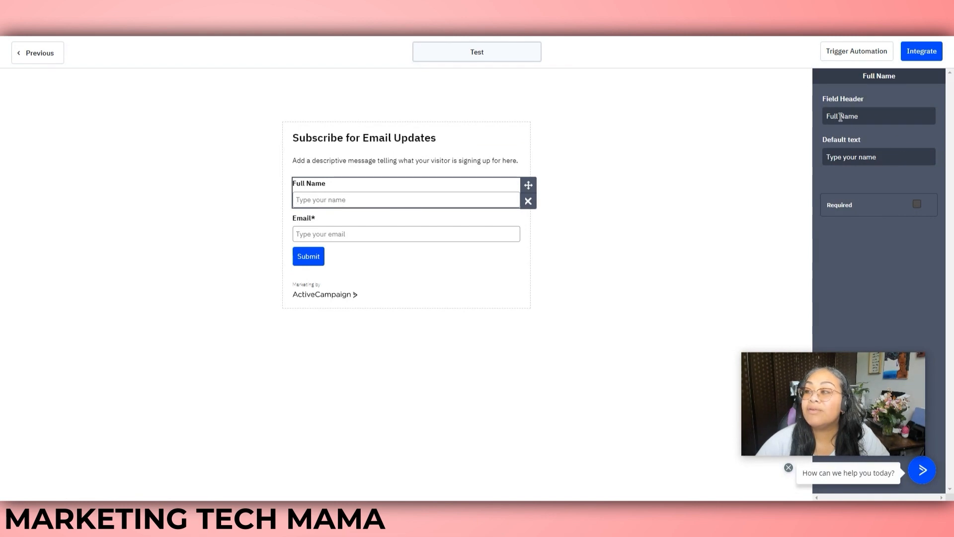
left_click(859, 115)
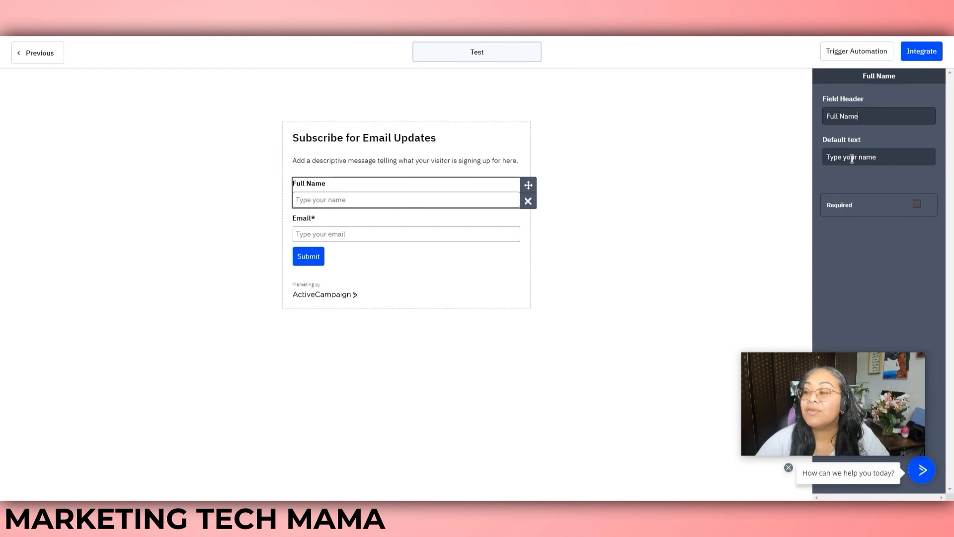
left_click(917, 204)
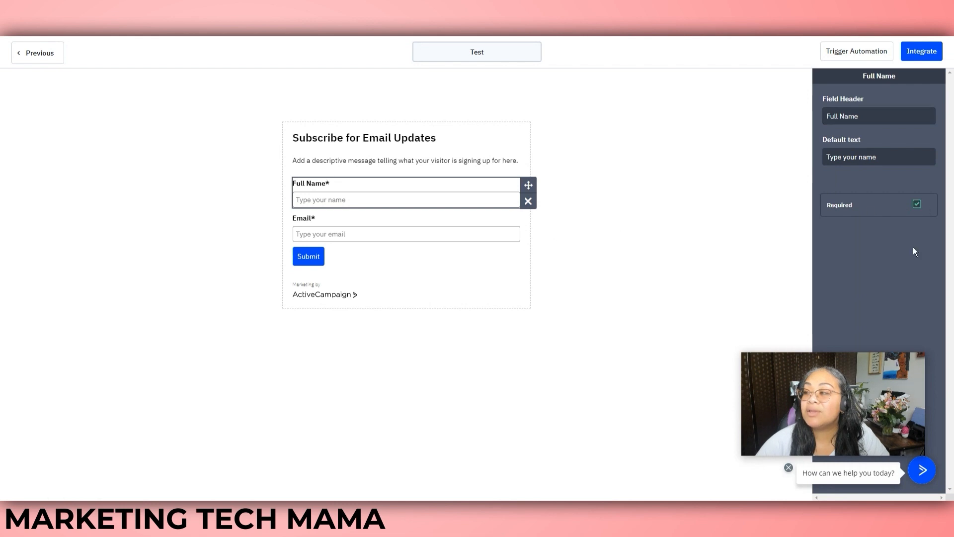
left_click(917, 204)
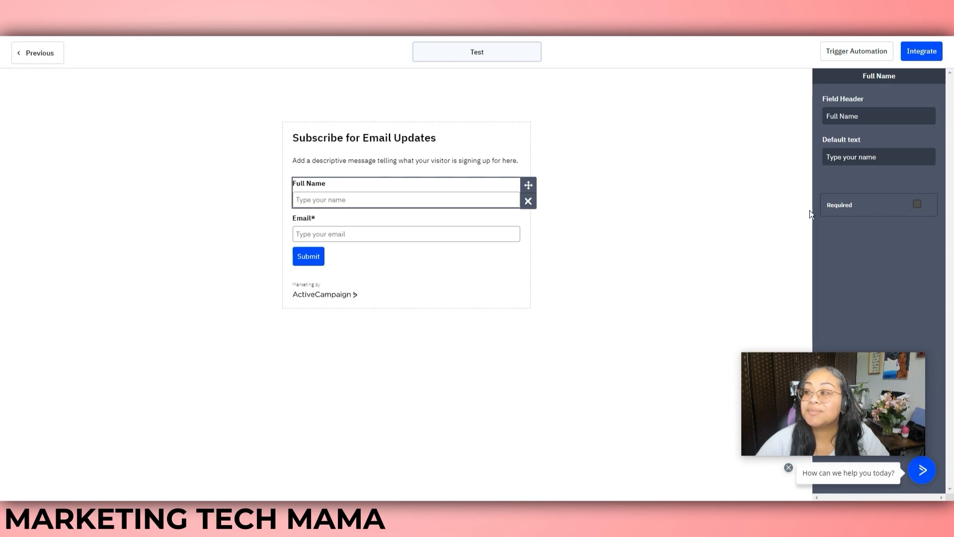
left_click(342, 235)
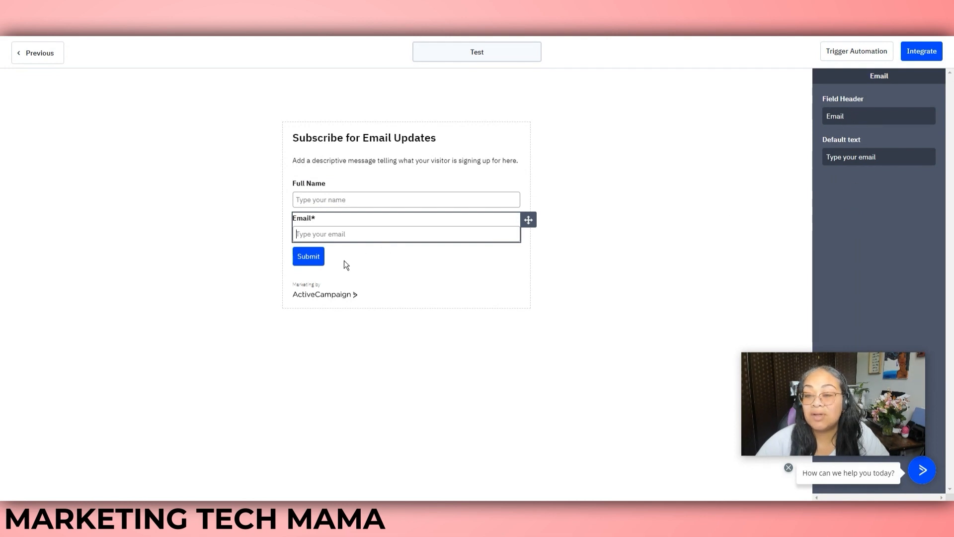
left_click(311, 263)
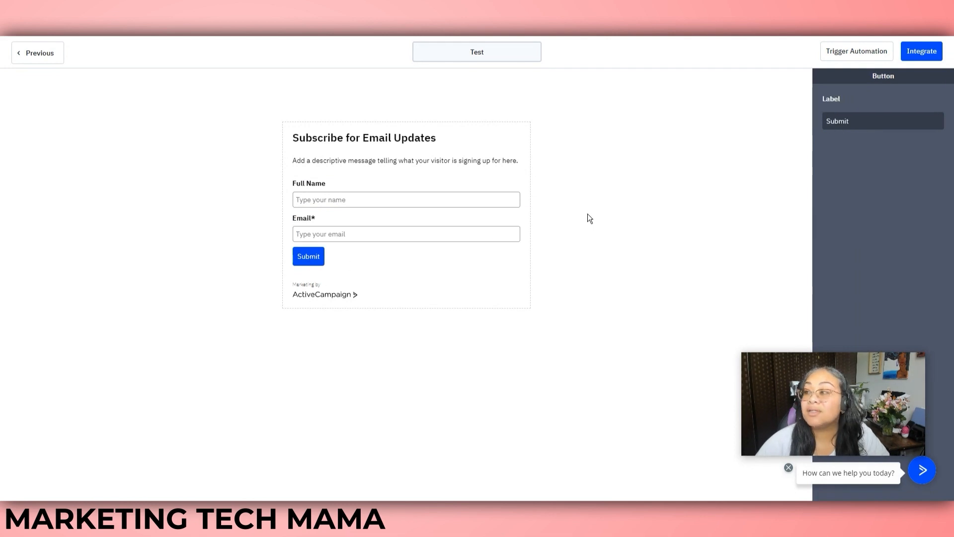
double_click(843, 119)
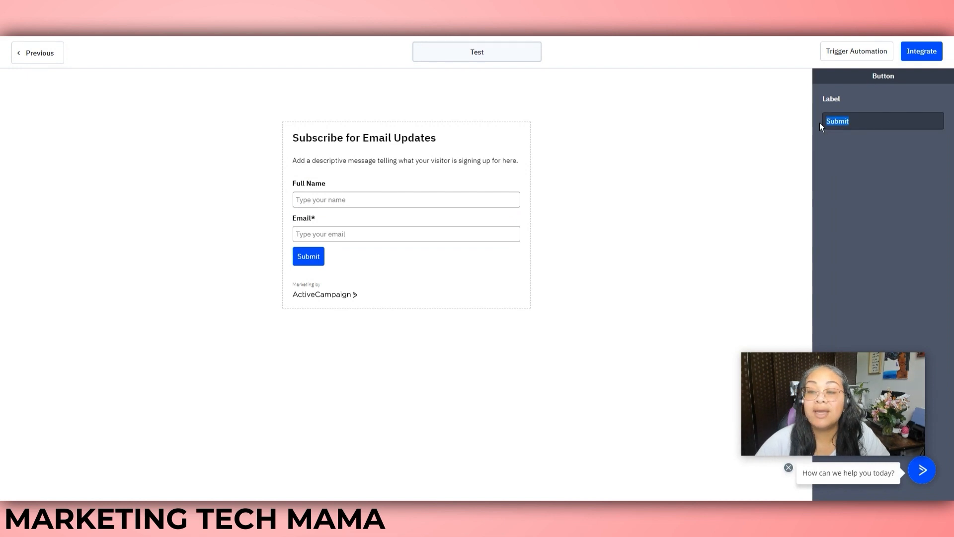
left_click(312, 290)
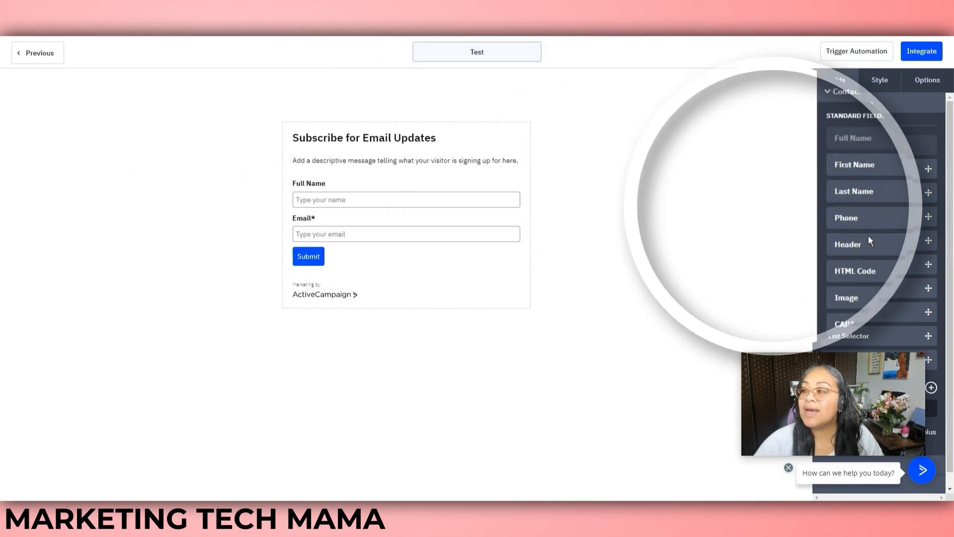
Show the Test form's Style panel and scroll through its Form Style and Button settings
left_click_drag(867, 371, 712, 356)
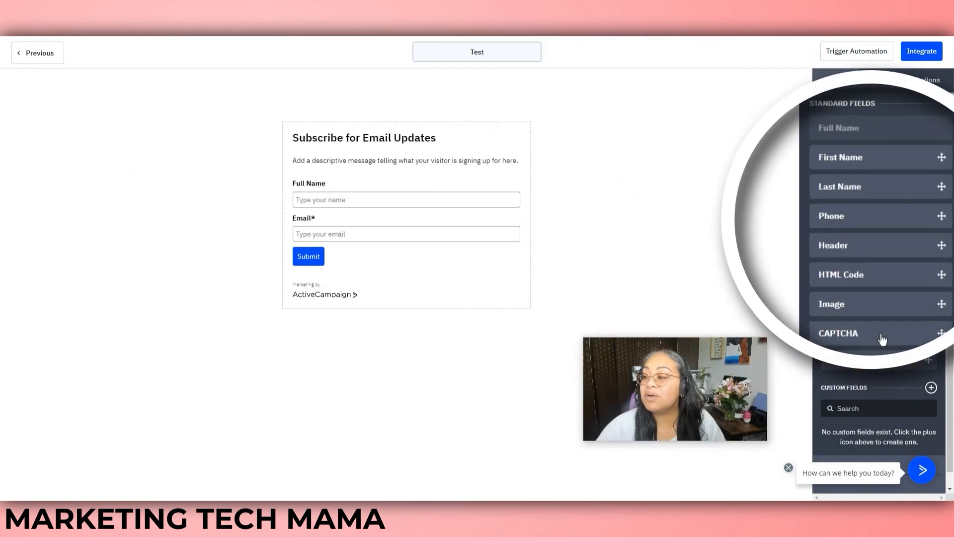
scroll(916, 356, "down", 1)
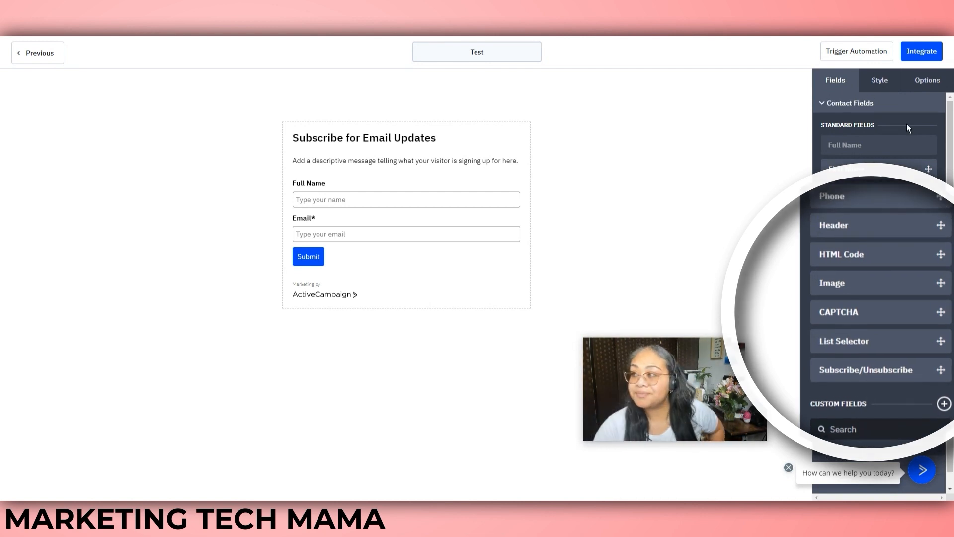
left_click(880, 79)
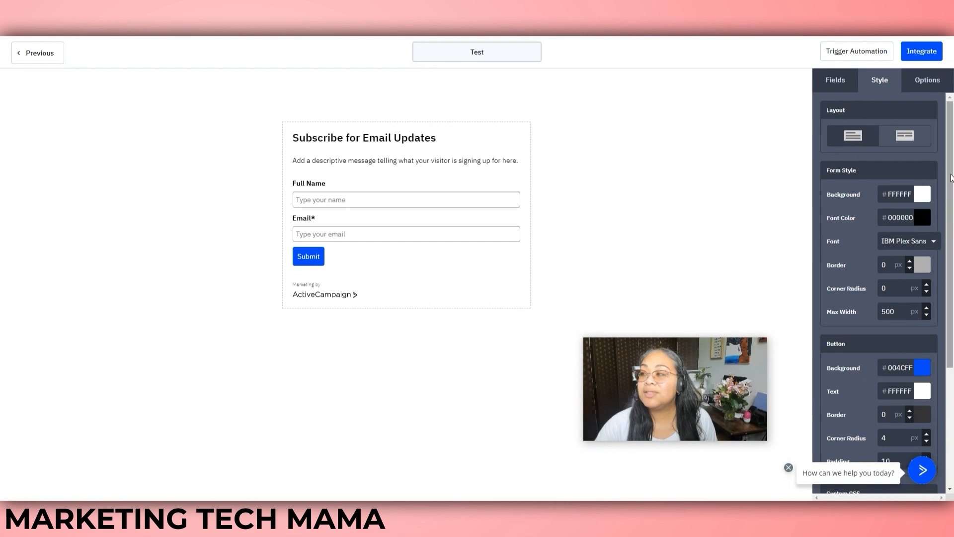
scroll(895, 242, "down", 3)
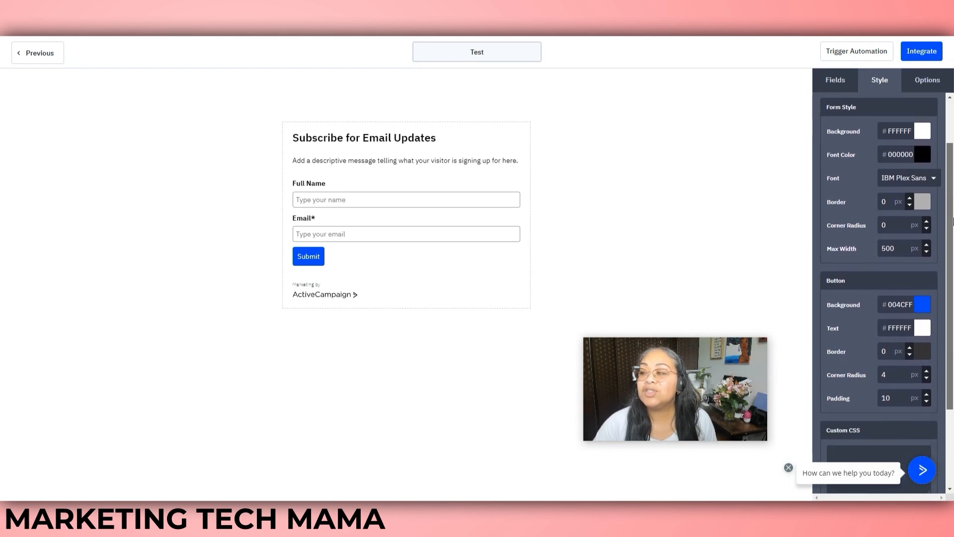
Keep 'Show Thank You message' as the form's on-submit behaviour and preview the message
left_click(925, 82)
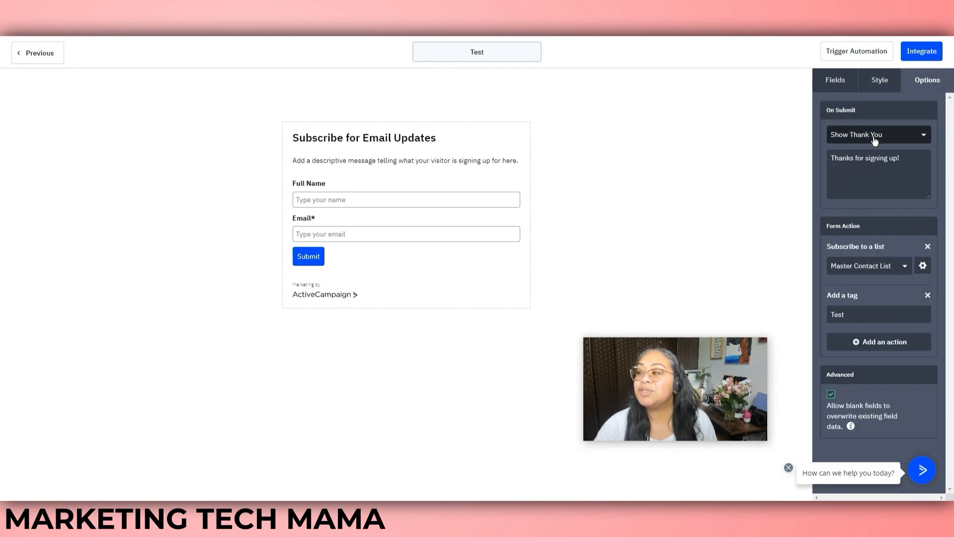
left_click(915, 138)
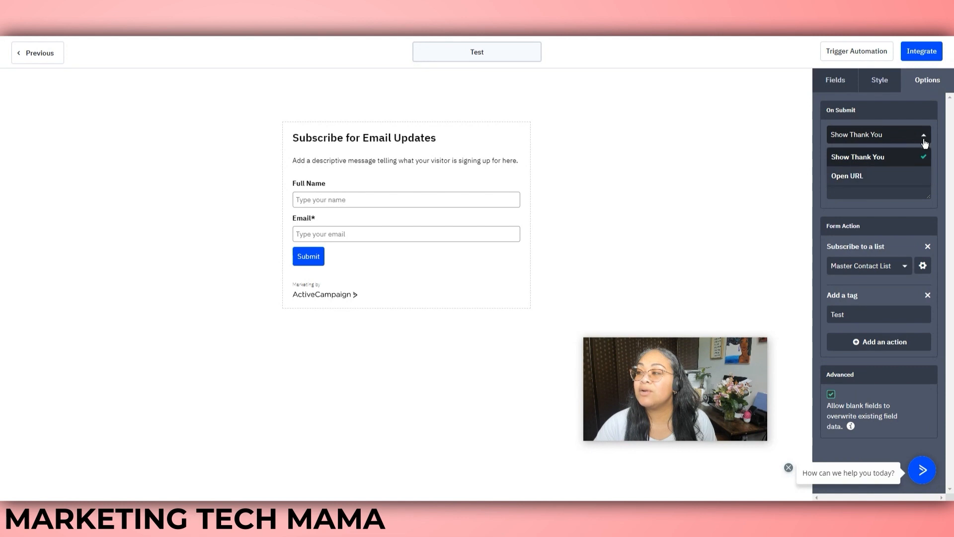
left_click(927, 128)
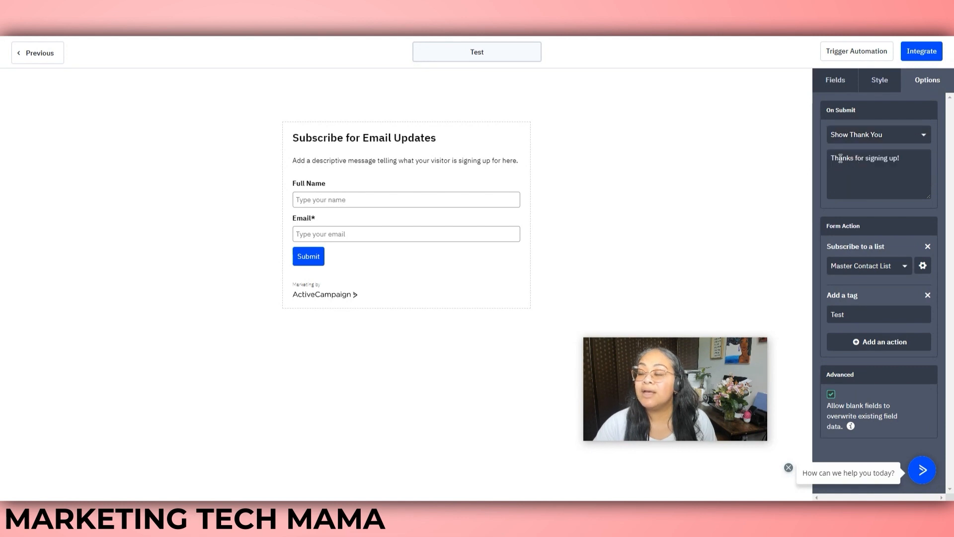
left_click(864, 159)
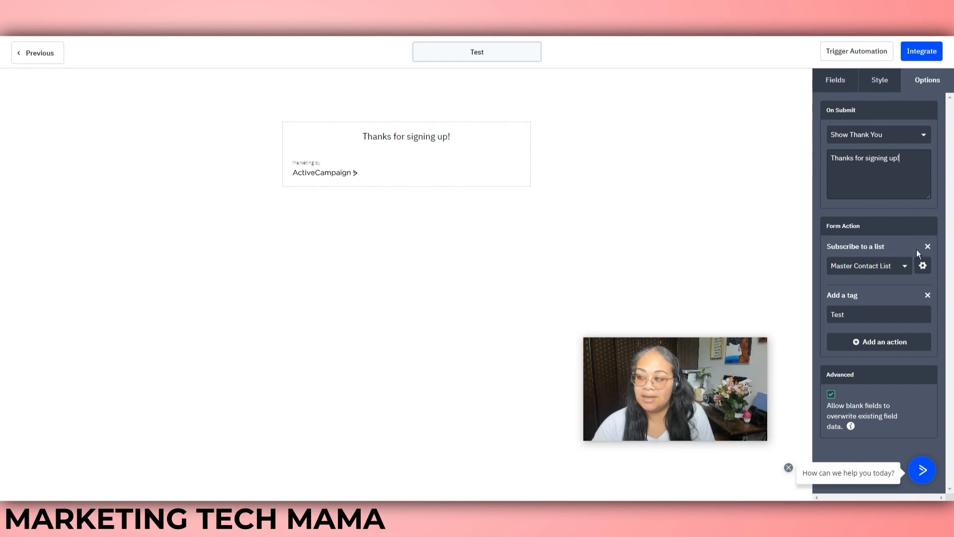
Keep Master Contact List as the subscription list and open its Edit Form Action settings
left_click(907, 268)
left_click(909, 271)
left_click(922, 266)
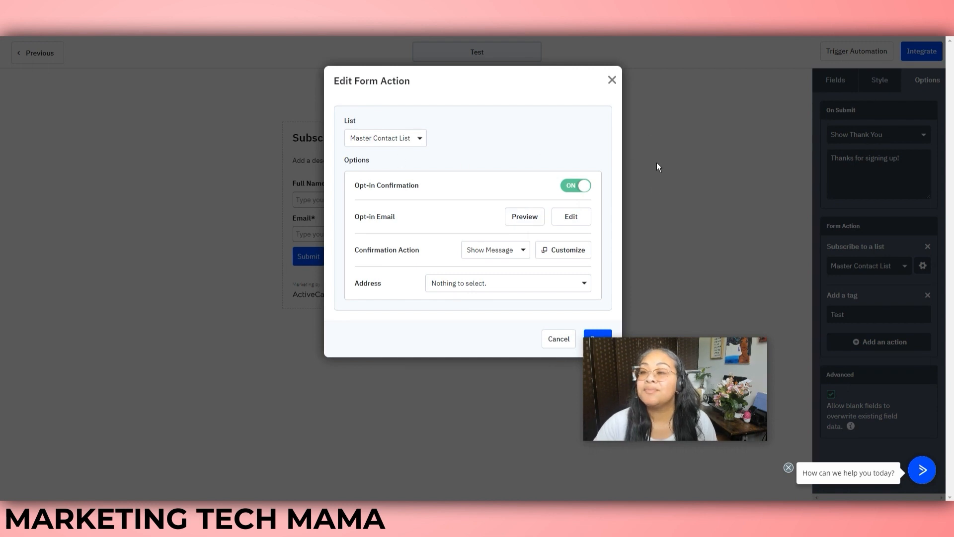
Toggle Opt-in Confirmation off and back on, preview the opt-in email, then close the settings
left_click(572, 186)
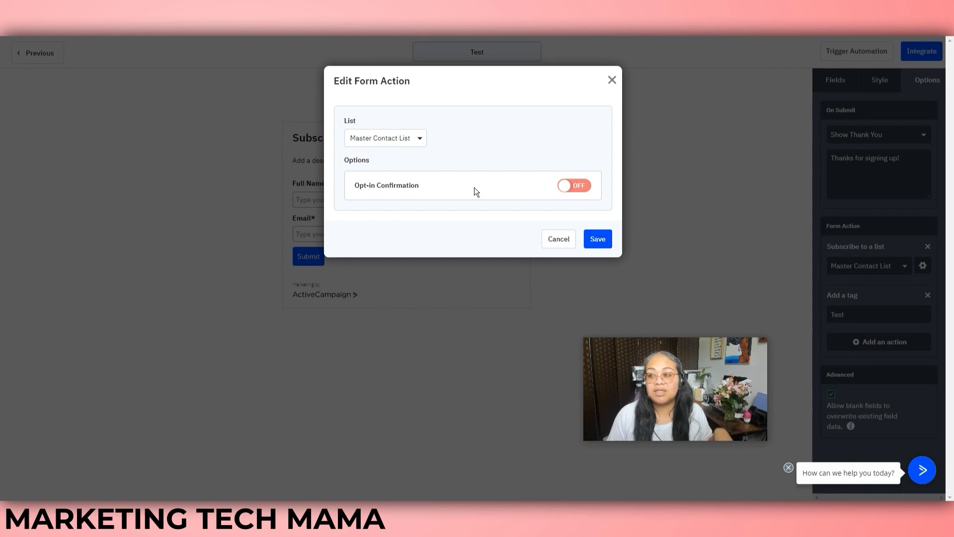
left_click(575, 186)
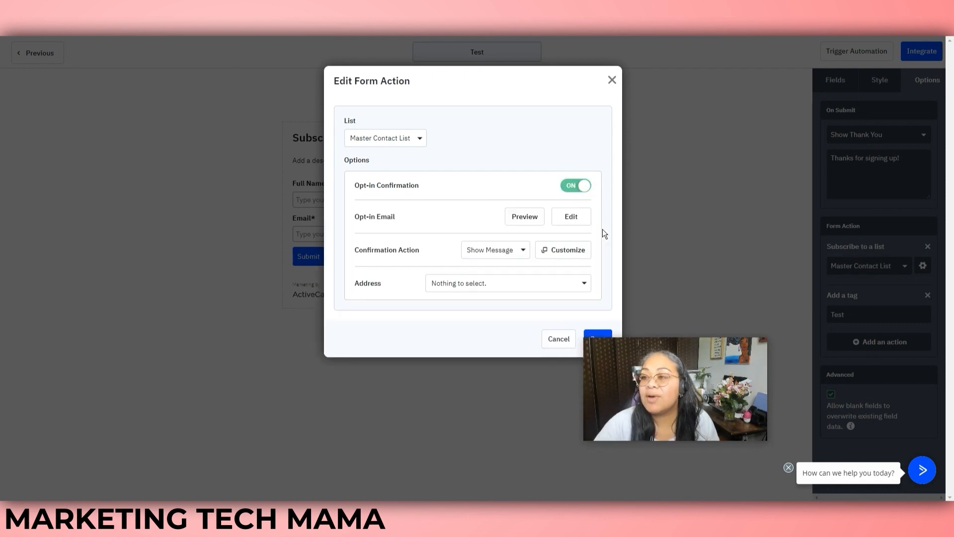
left_click(525, 218)
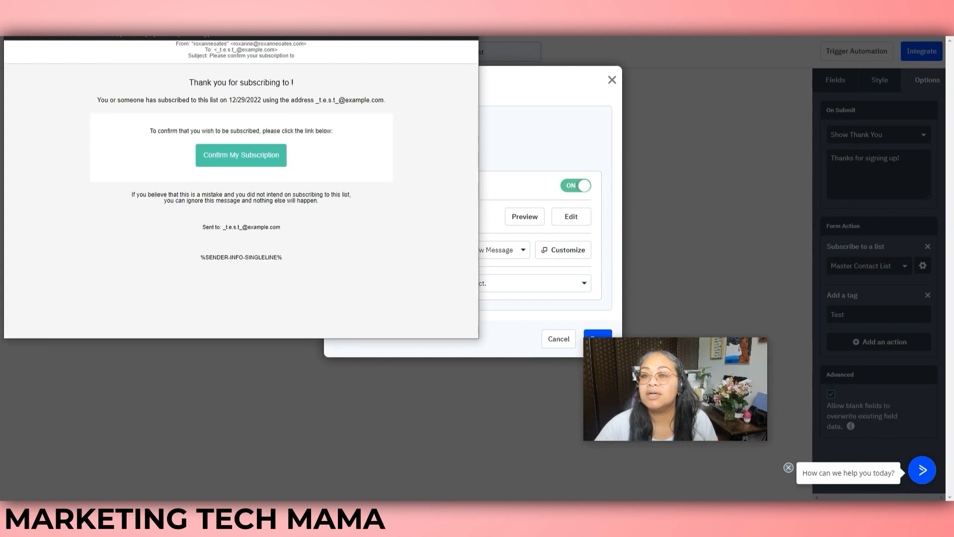
left_click(468, 21)
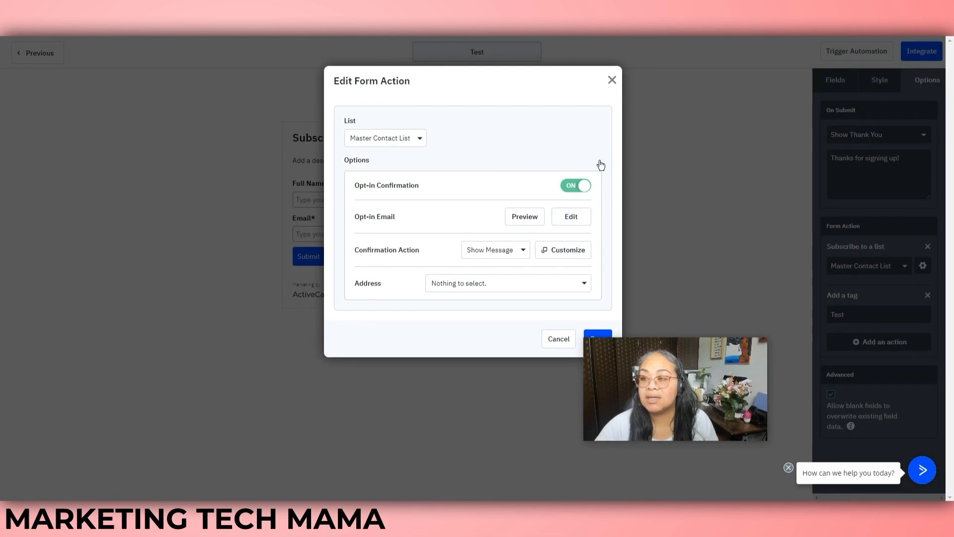
left_click(612, 80)
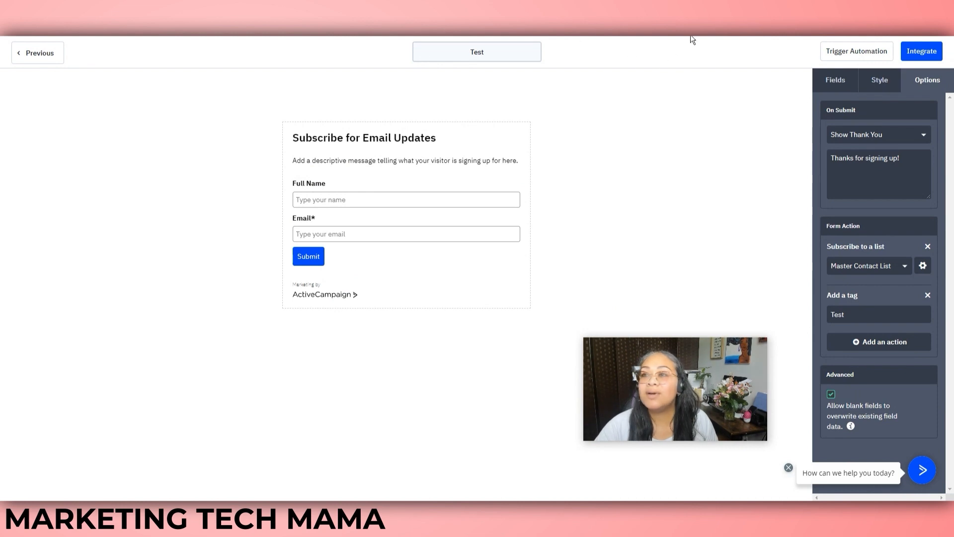
Review the Test form's Embed, Link and WordPress integration options, then save and exit
left_click(922, 51)
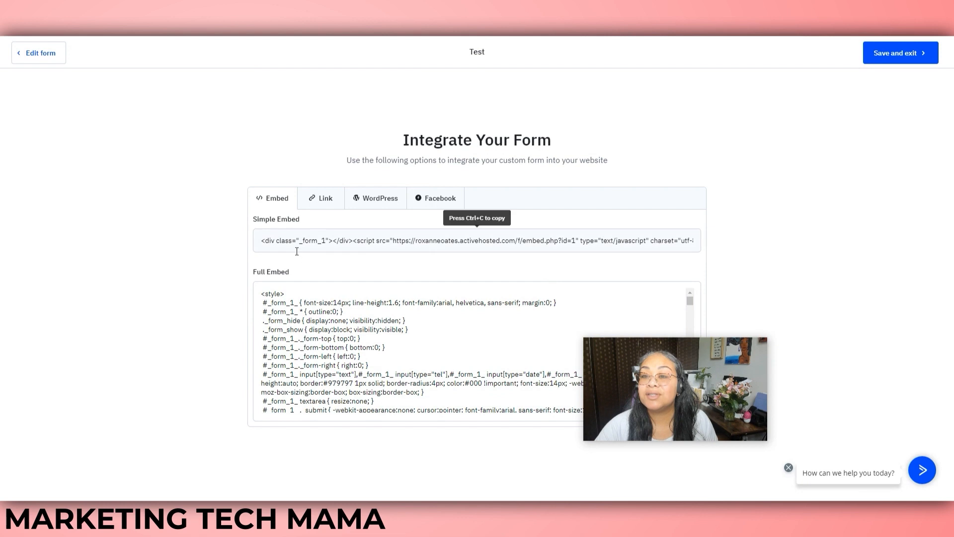
left_click(324, 200)
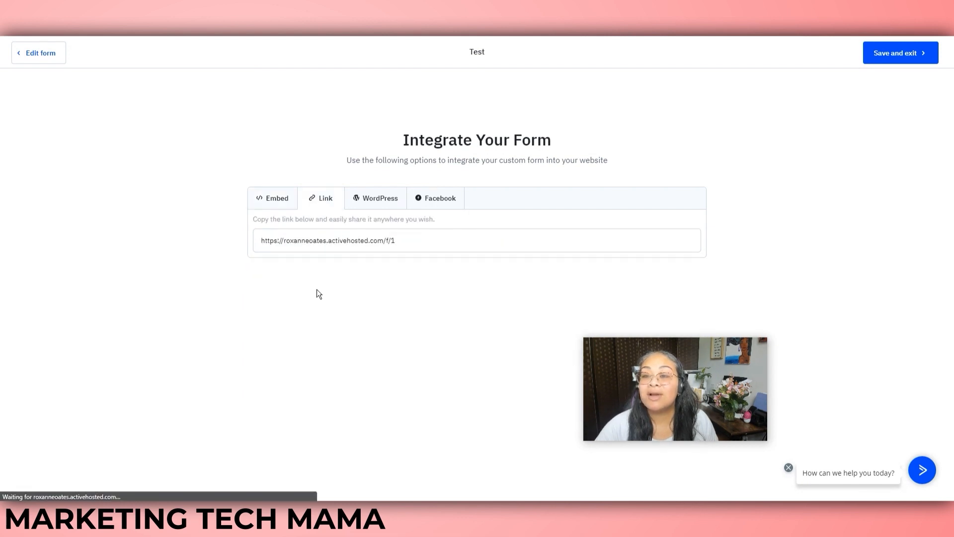
left_click(377, 202)
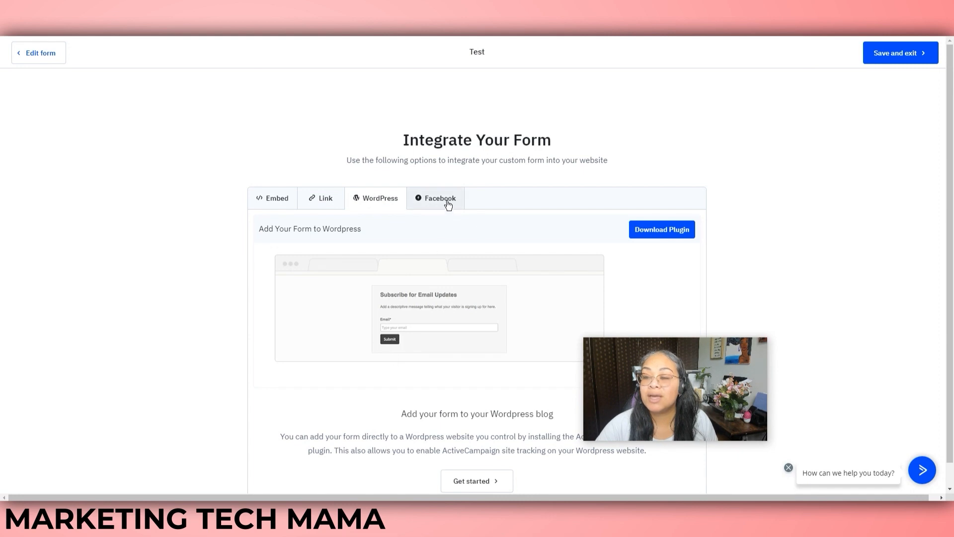
left_click(273, 206)
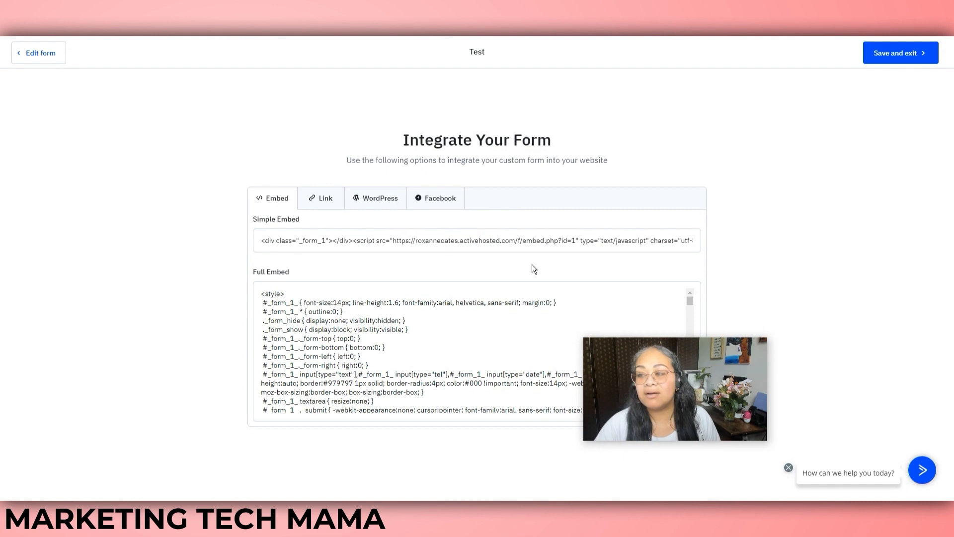
left_click(899, 55)
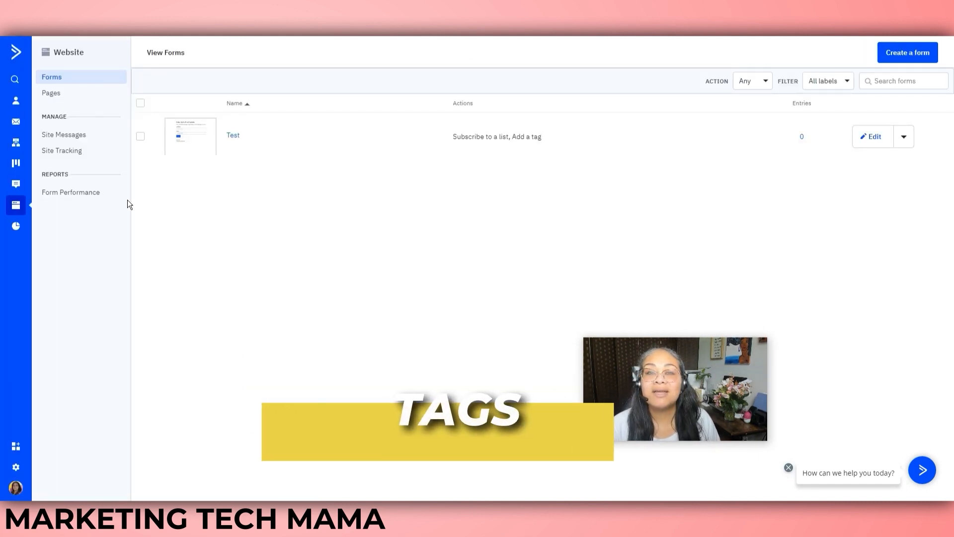
Add the tags 'Test' and 'Testing' on the Contacts > Manage Tags page
left_click(18, 103)
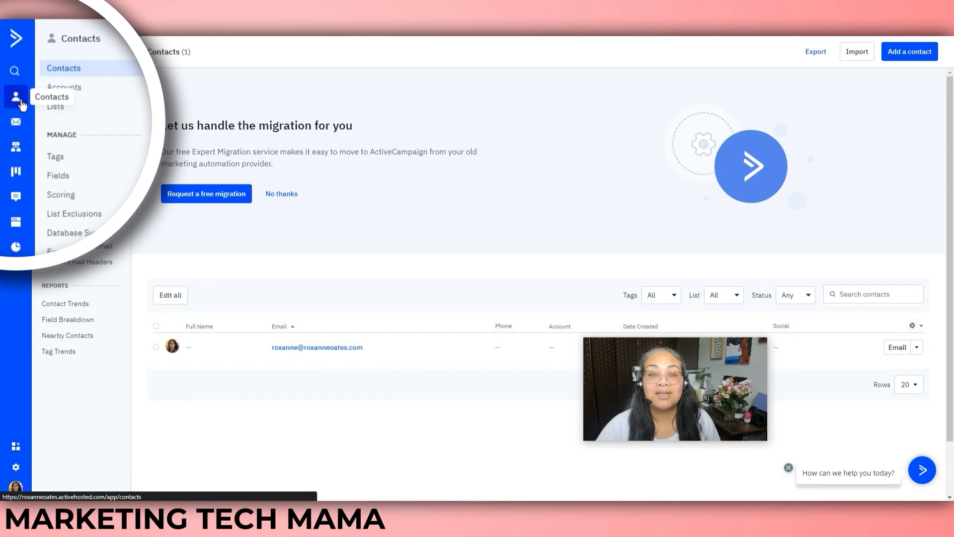
left_click(70, 149)
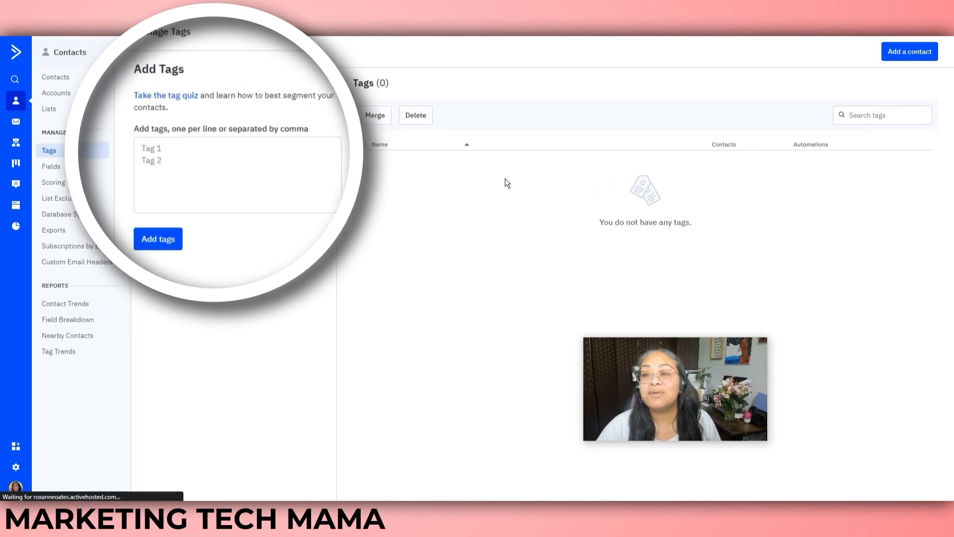
left_click(211, 155)
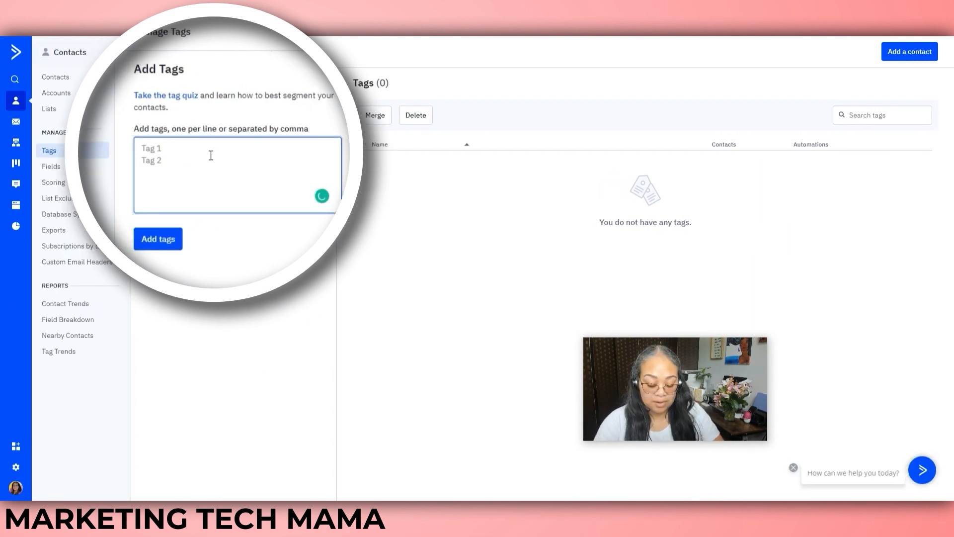
type("Testi")
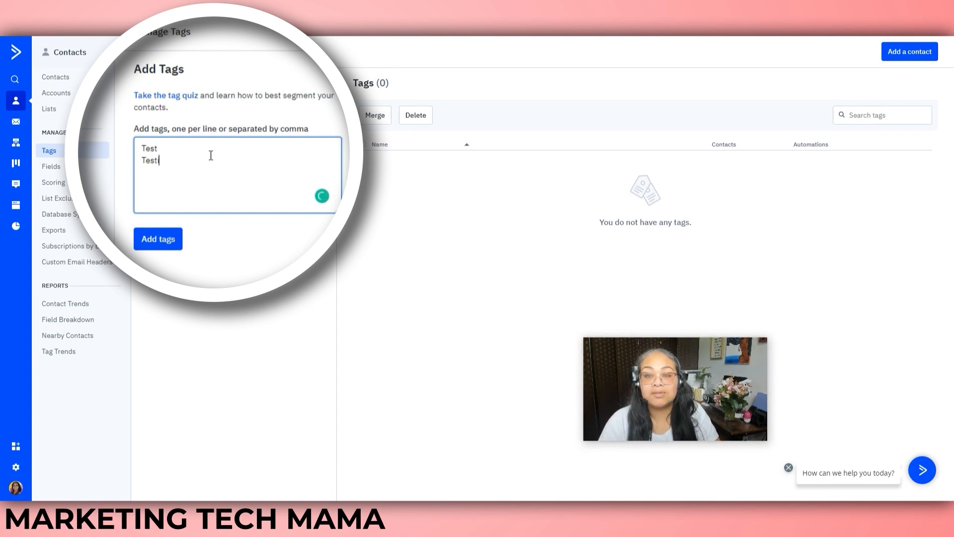
left_click(160, 239)
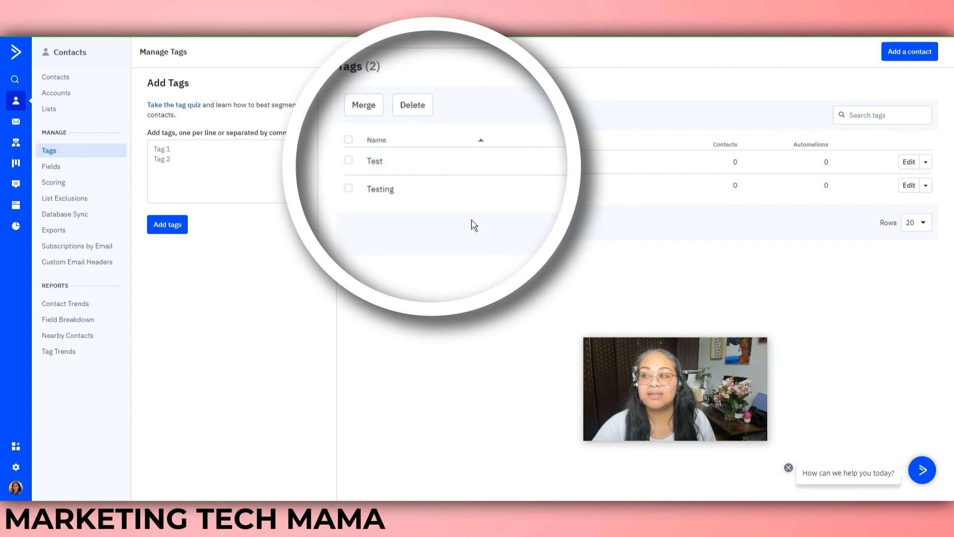
double_click(737, 161)
left_click(824, 161)
left_click_drag(830, 161, 822, 142)
left_click(520, 262)
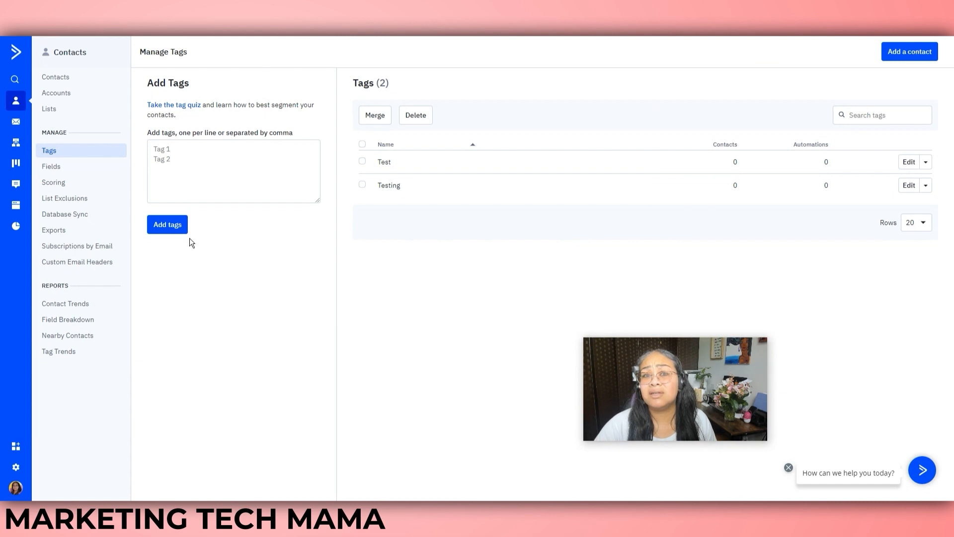
Go to Automations and start a new blank automation, Automation 2
left_click(15, 143)
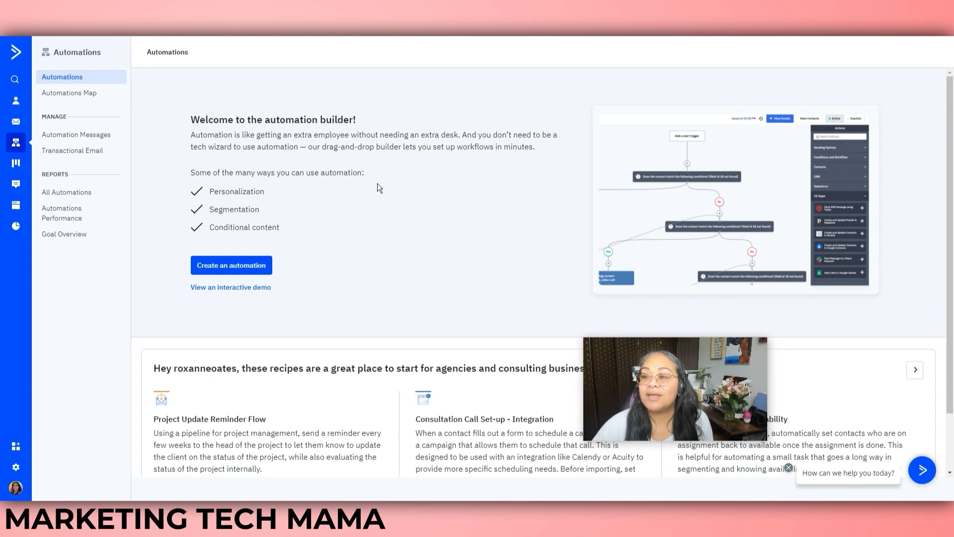
left_click_drag(953, 130, 953, 242)
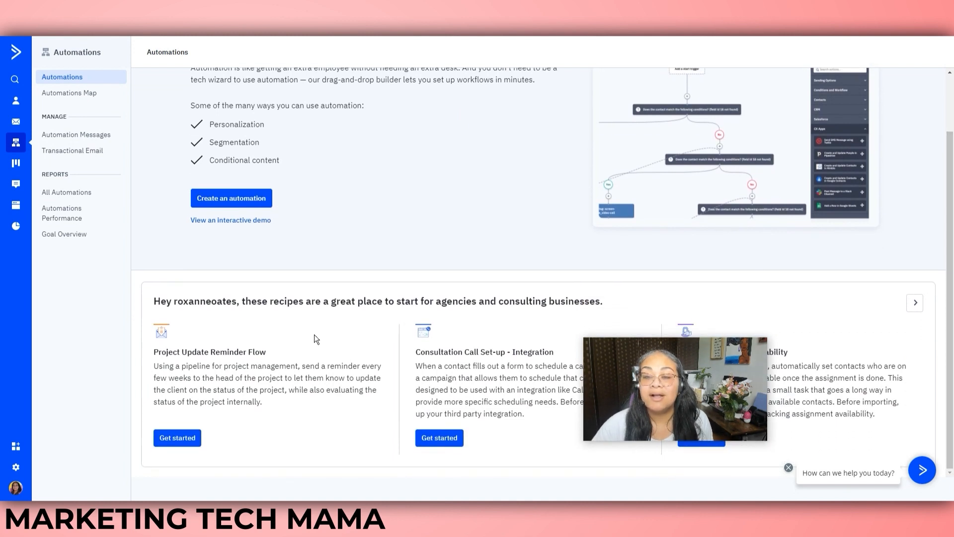
mouse_move(653, 352)
mouse_move(653, 355)
left_mouse_down()
mouse_move(775, 258)
mouse_move(788, 226)
left_mouse_up()
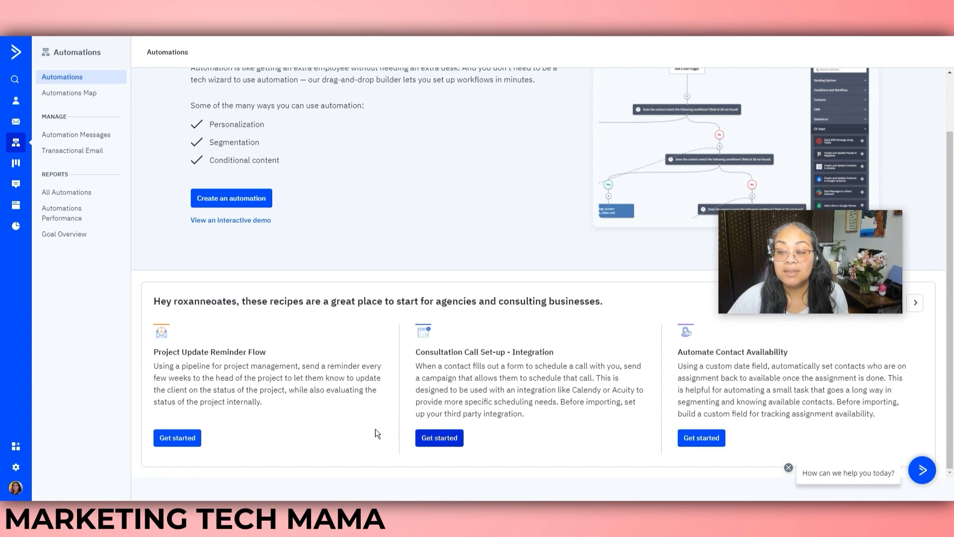
scroll(451, 423, "up", 2)
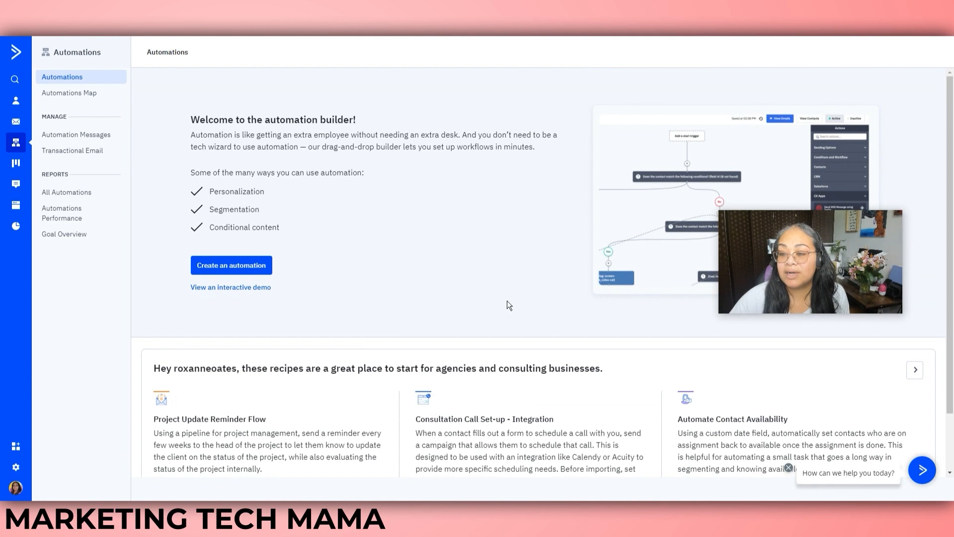
scroll(439, 331, "down", 2)
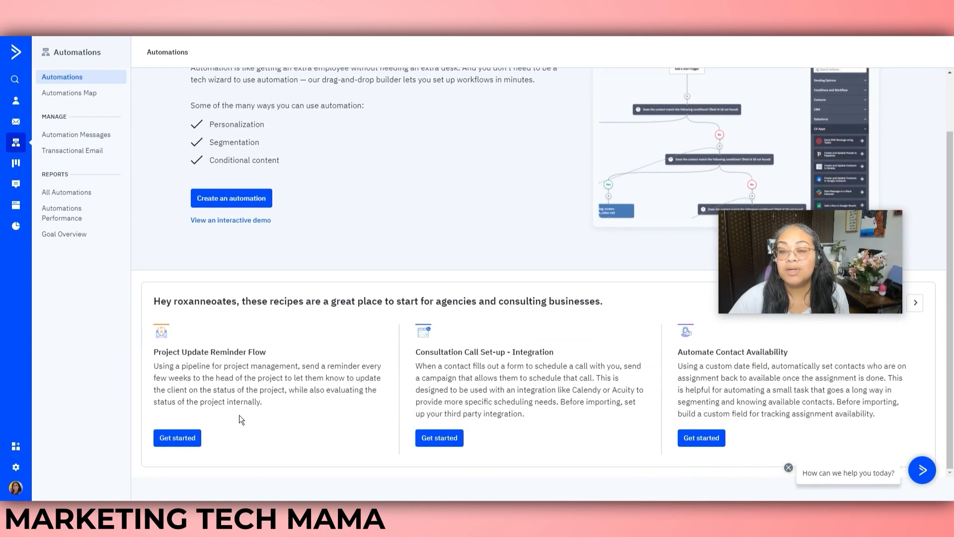
left_click(442, 443)
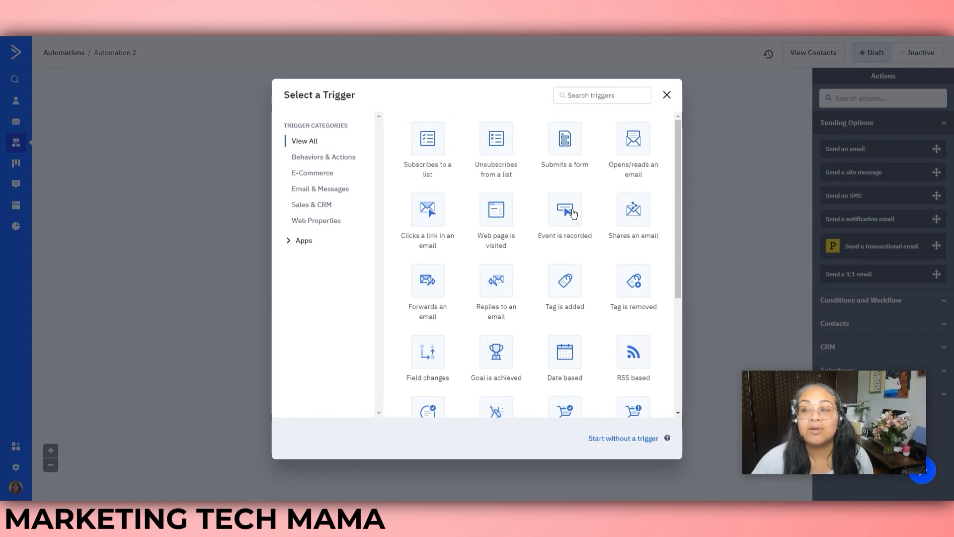
Set the 'Subscribes to a list' trigger to Master Contact List and add it as the start
left_click_drag(677, 181, 702, 162)
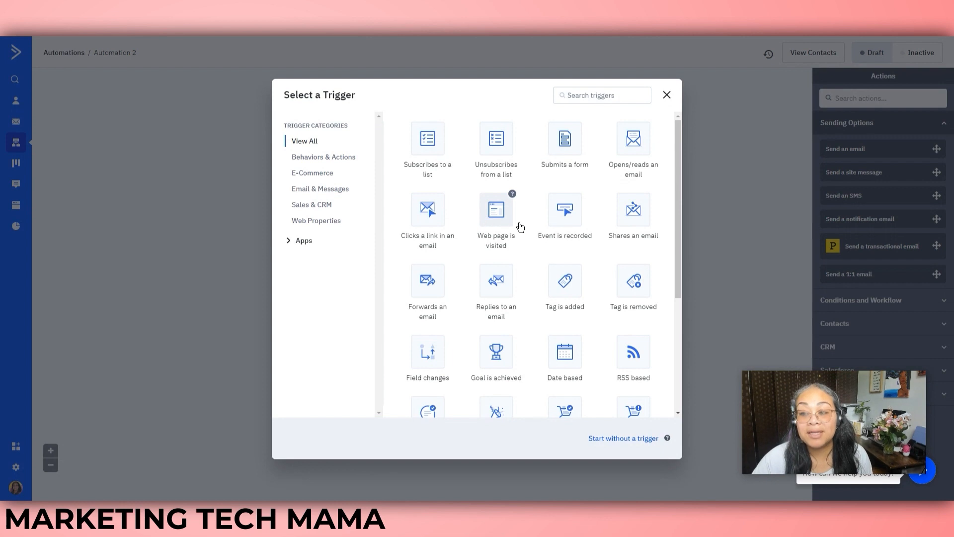
scroll(682, 221, "down", 1)
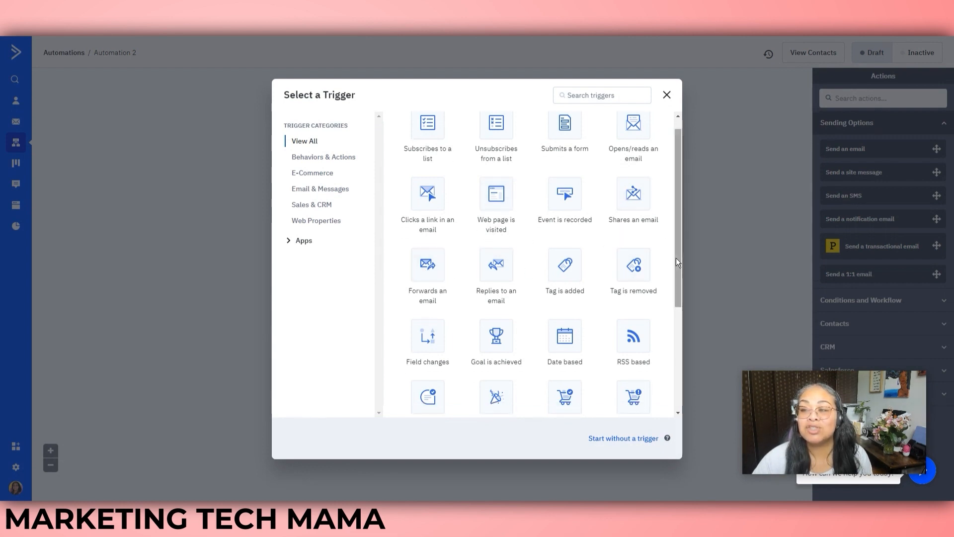
scroll(676, 258, "down", 2)
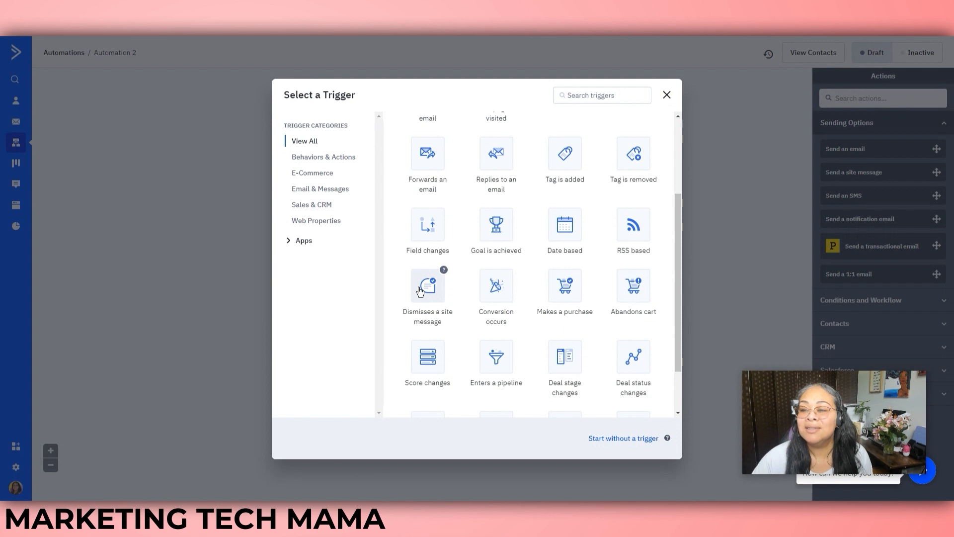
left_click_drag(677, 297, 686, 183)
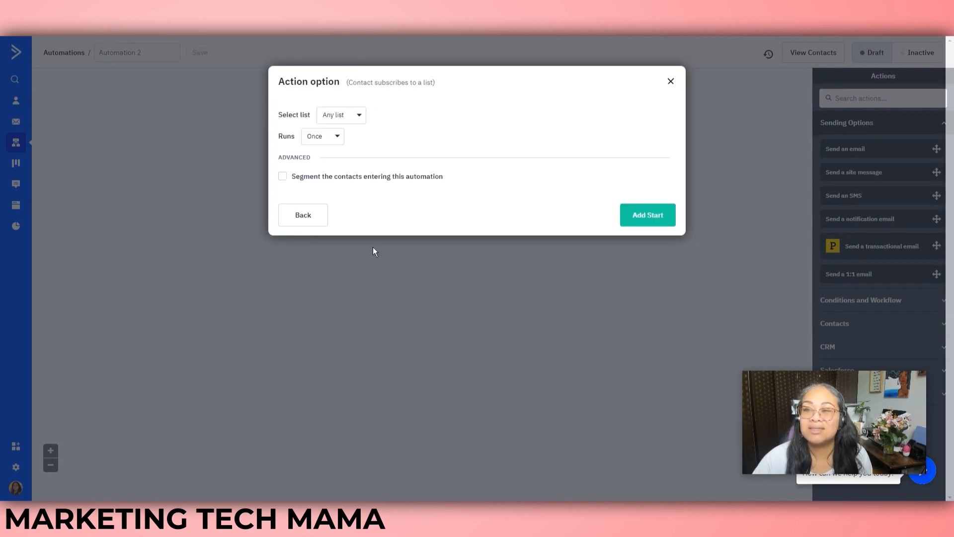
left_click(358, 117)
left_click(359, 176)
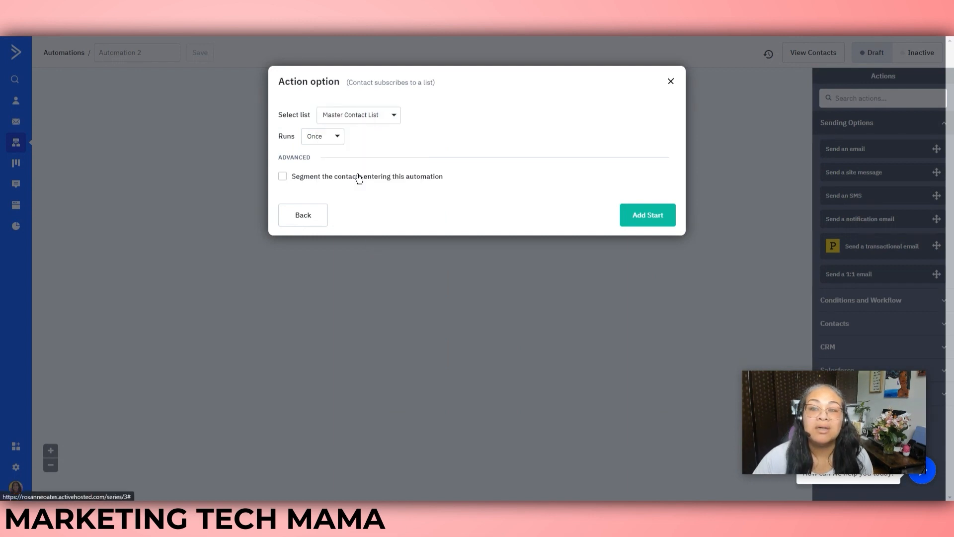
left_click(664, 225)
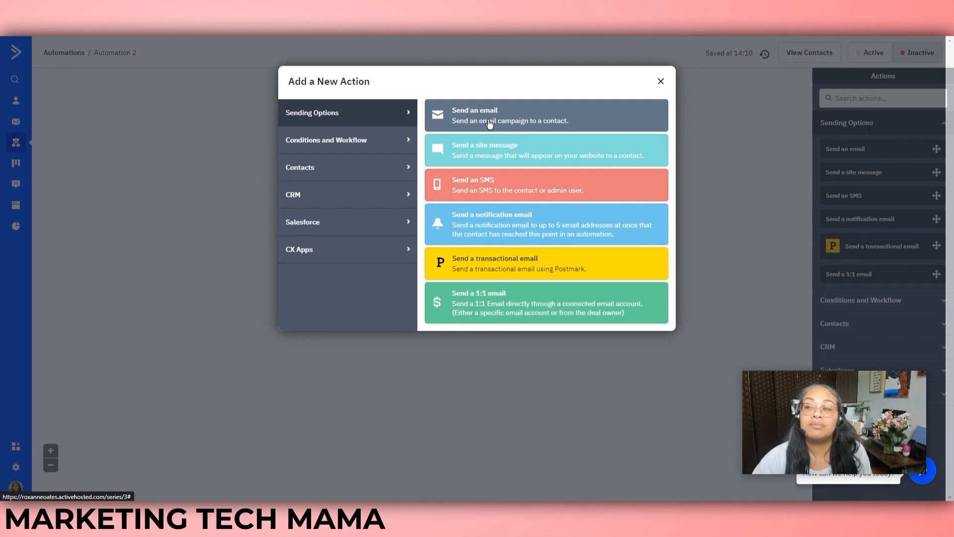
Browse the Conditions and Workflow, Contacts, CRM and Sending action categories, then close without adding one
left_click(331, 141)
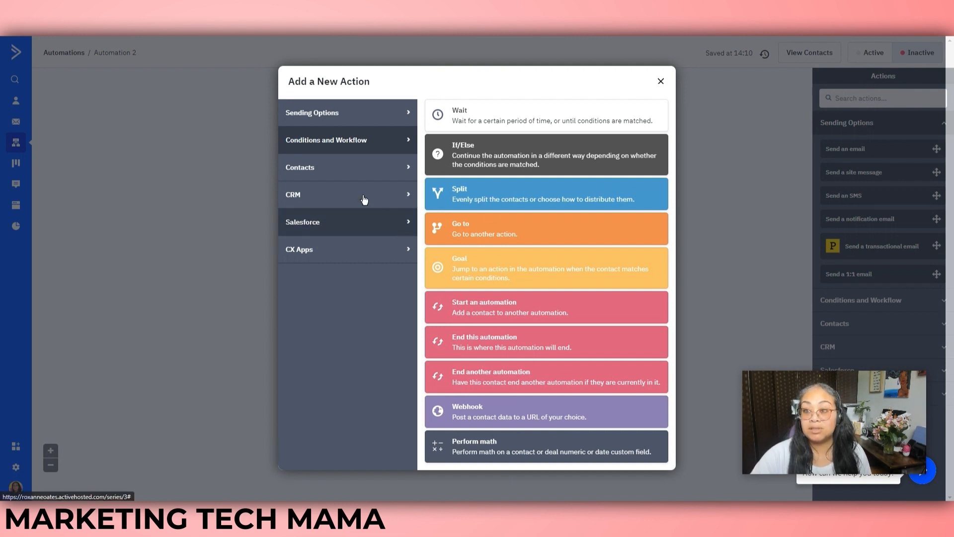
left_click(328, 178)
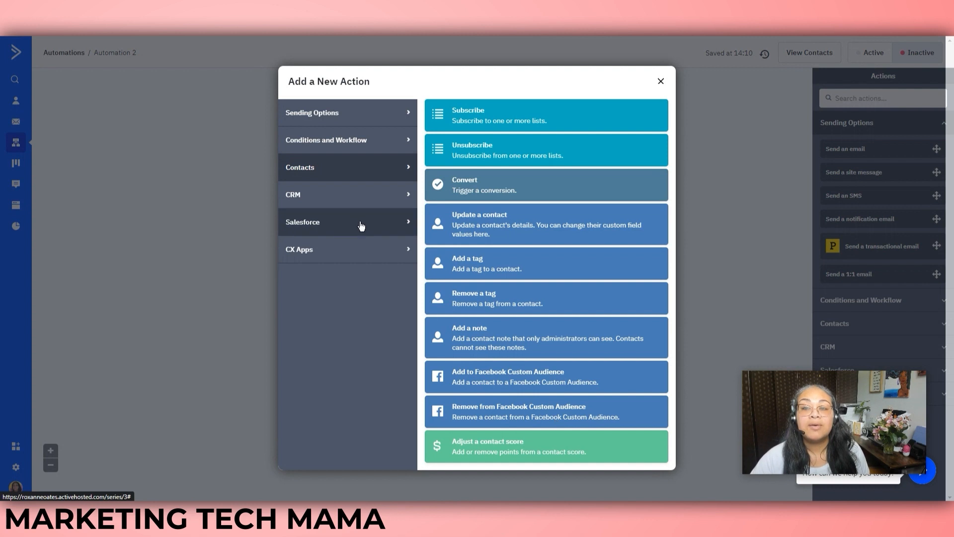
left_click(348, 203)
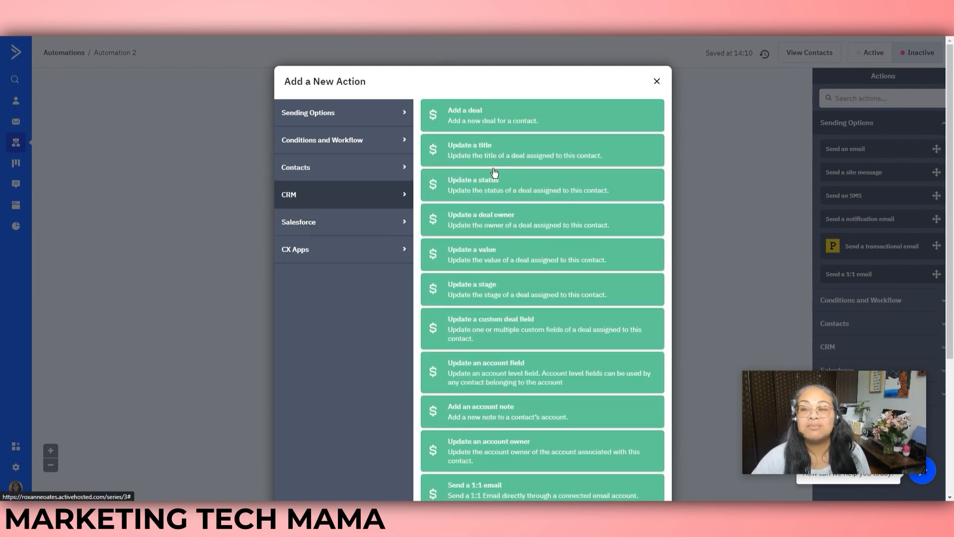
scroll(541, 333, "down", 4)
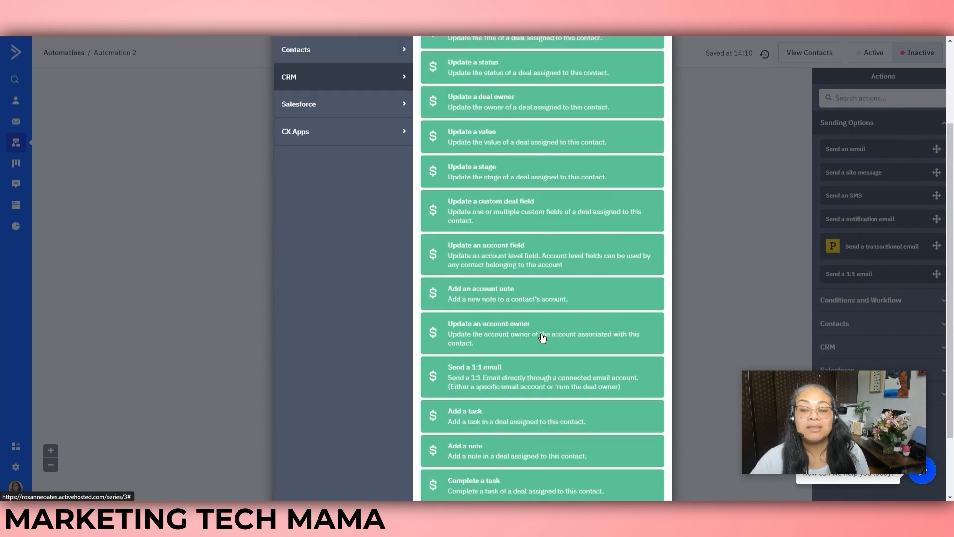
scroll(542, 338, "up", 4)
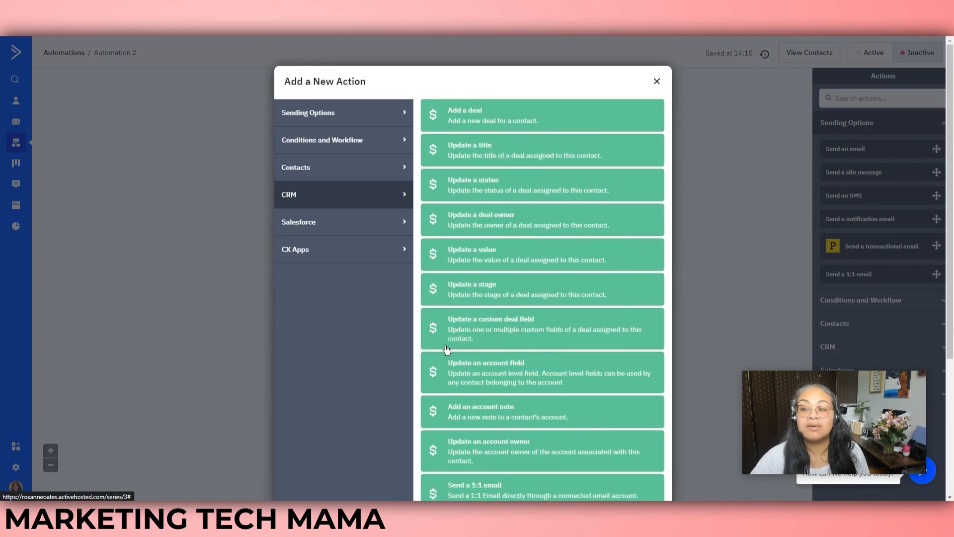
scroll(473, 408, "down", 4)
scroll(473, 408, "up", 4)
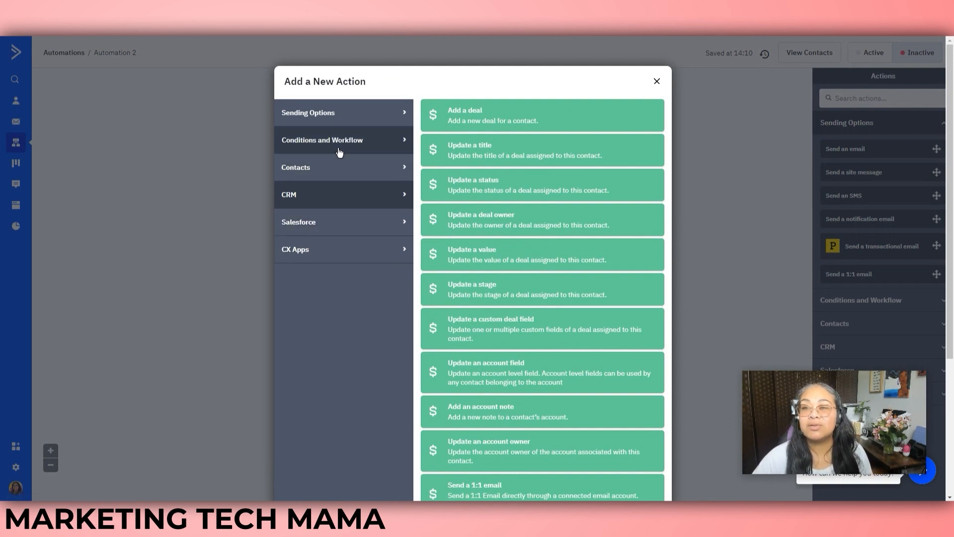
left_click(342, 122)
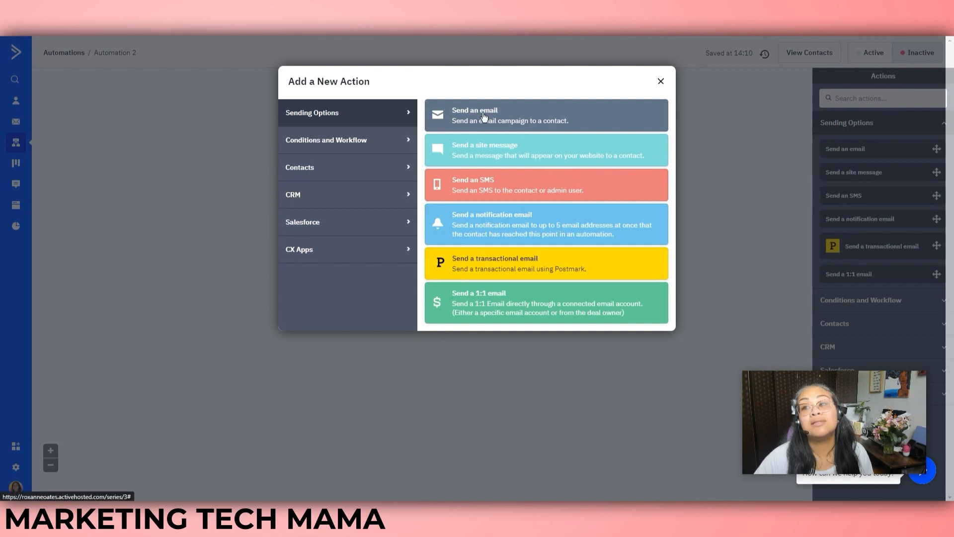
left_click(342, 150)
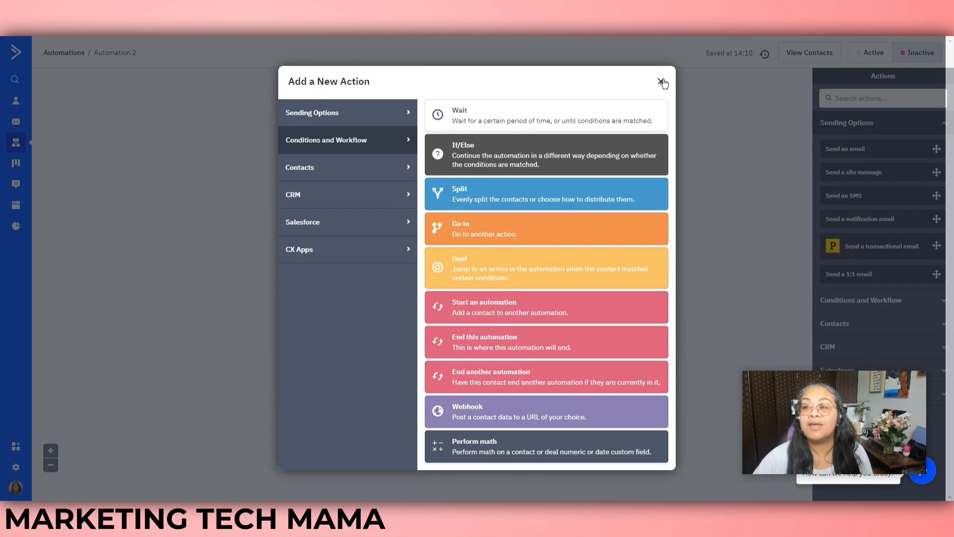
left_click(233, 146)
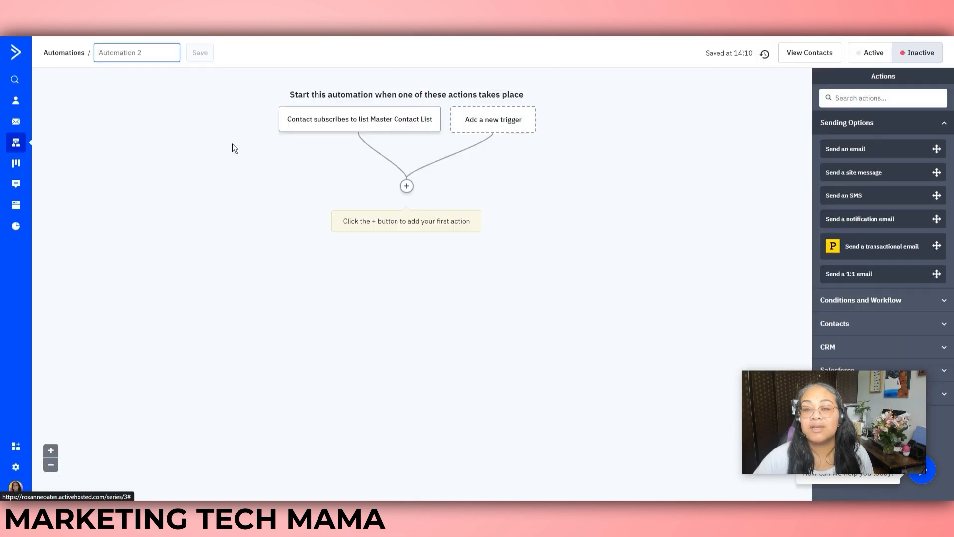
In Reports, view the All Automations report and the Contact Trends report
left_click(16, 227)
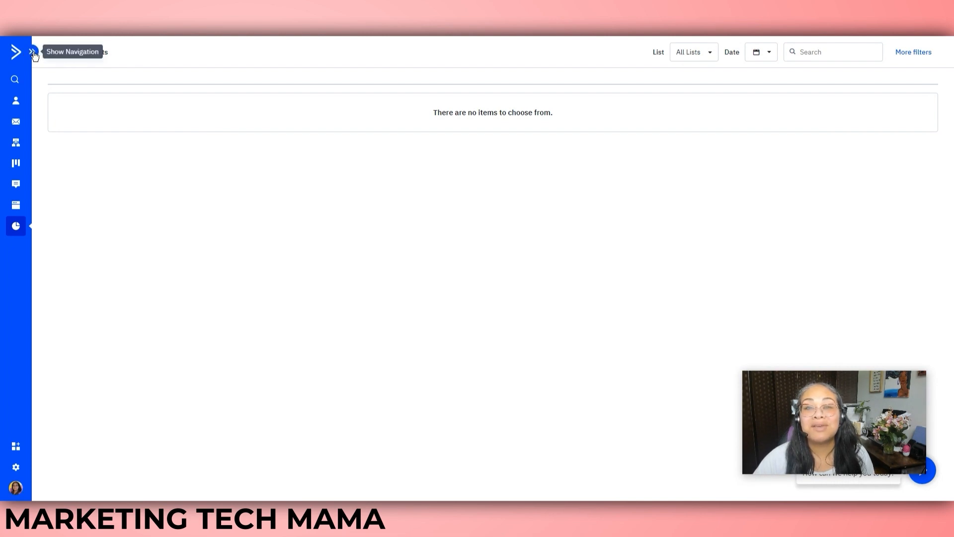
left_click(34, 51)
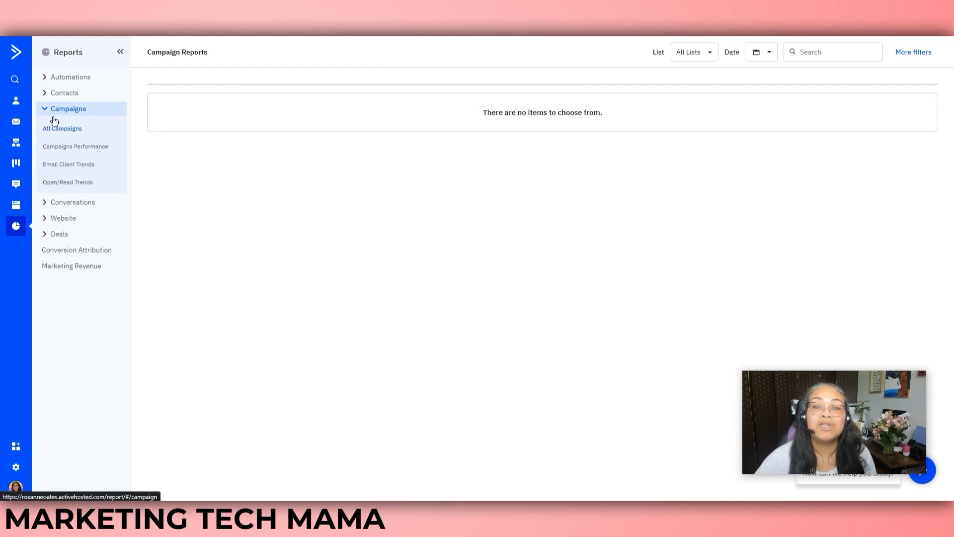
left_click(73, 79)
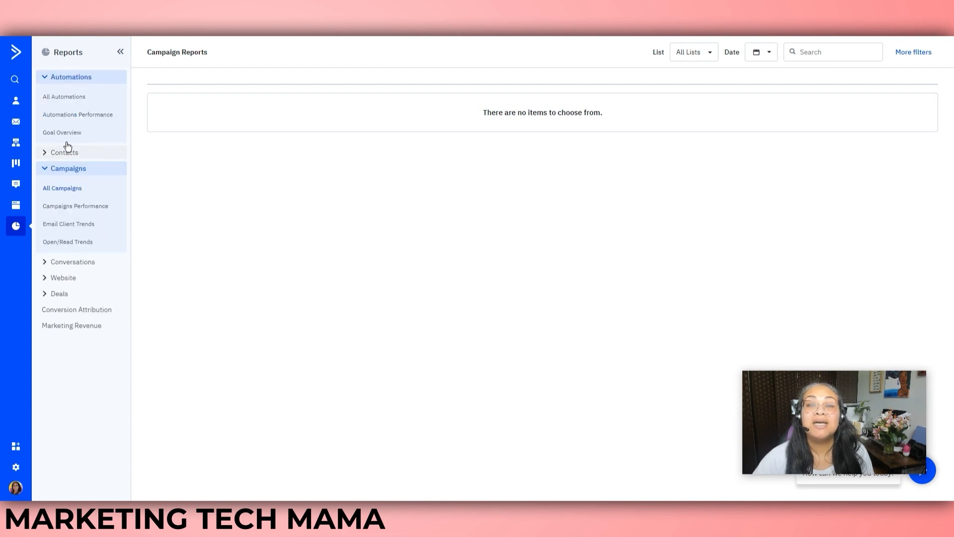
left_click(68, 98)
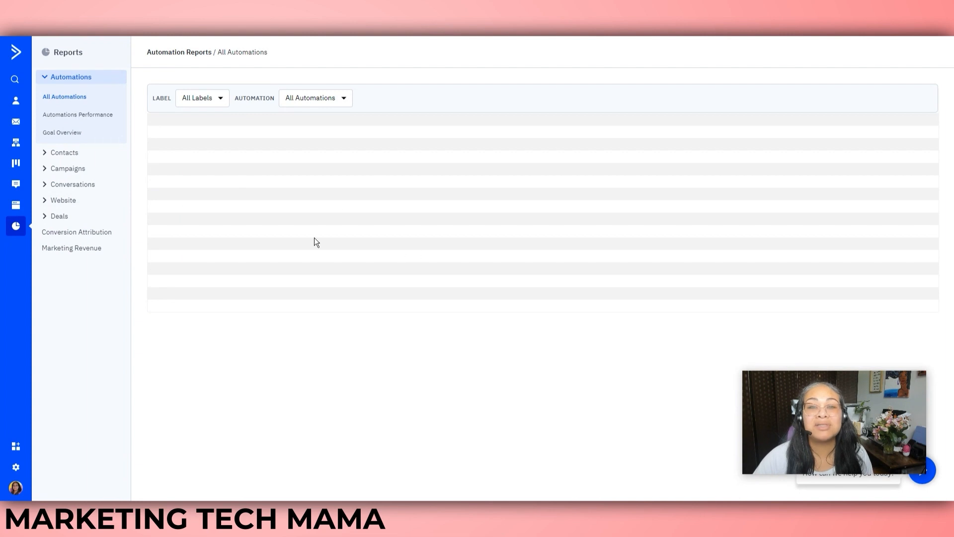
left_click(67, 153)
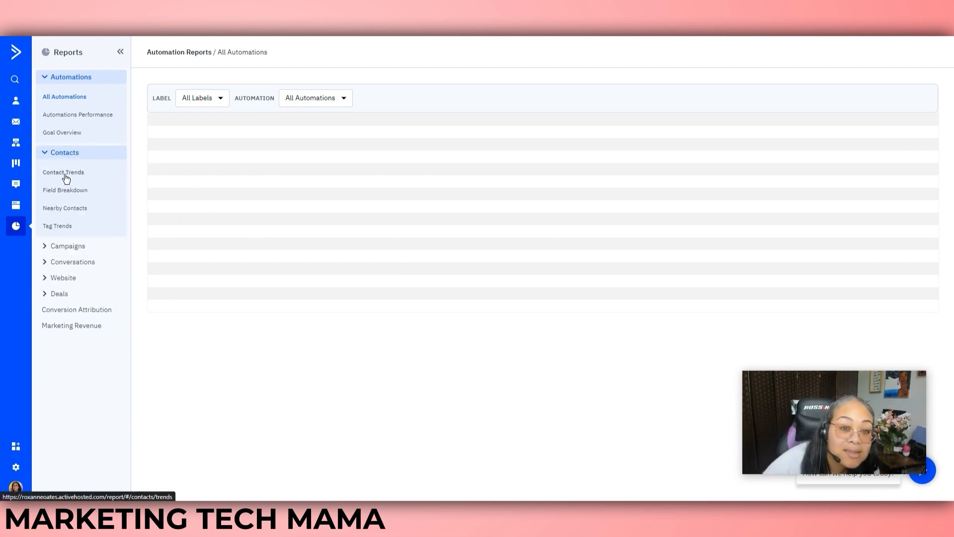
left_click(67, 177)
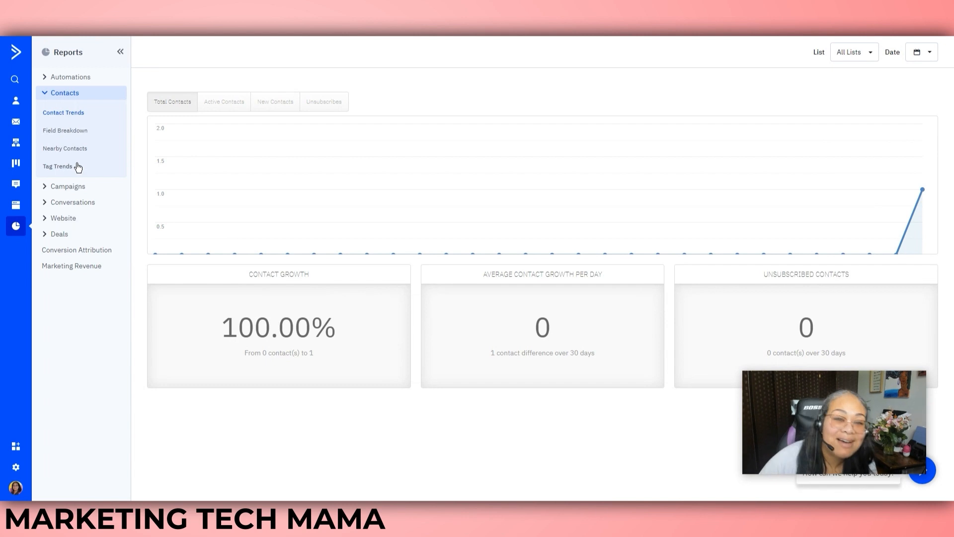
View the All Campaigns report and the website Form Performance report
left_click(70, 193)
left_click(63, 206)
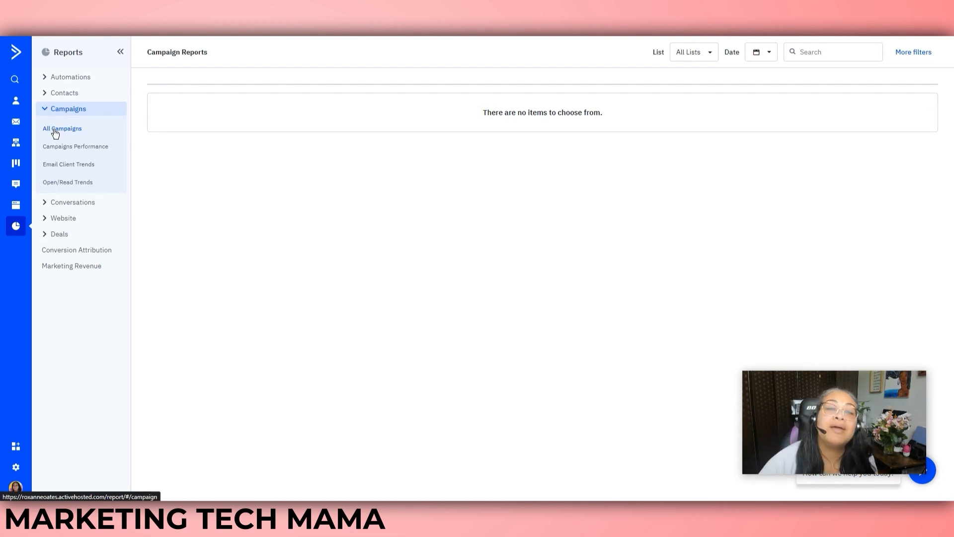
left_click(62, 219)
left_click(62, 244)
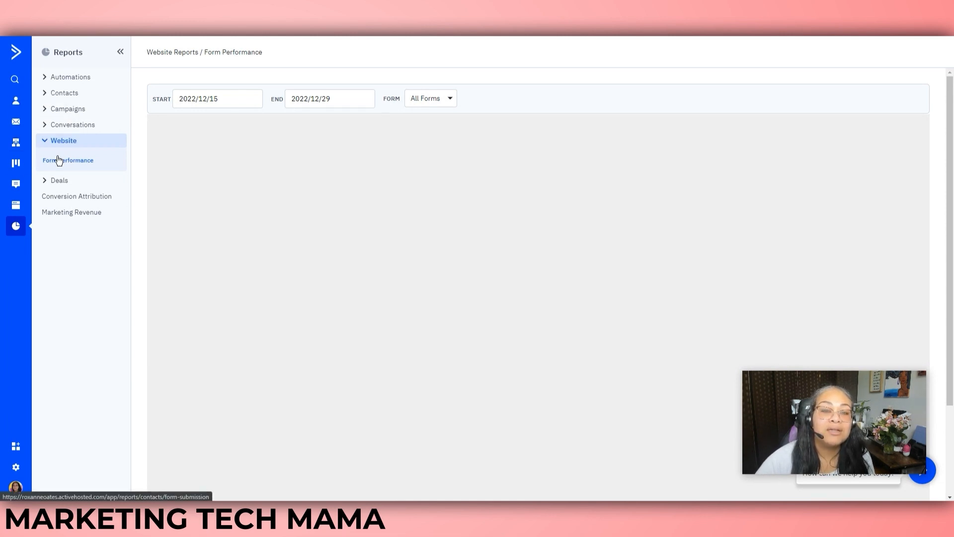
Go to the Manage Tags page under Contacts, listing the Test and Testing tags
left_click(16, 101)
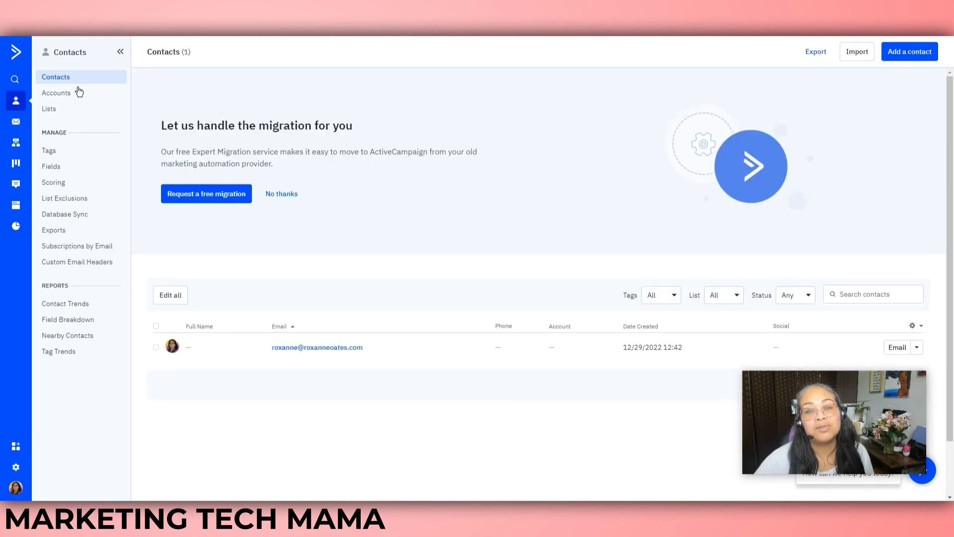
left_click(51, 151)
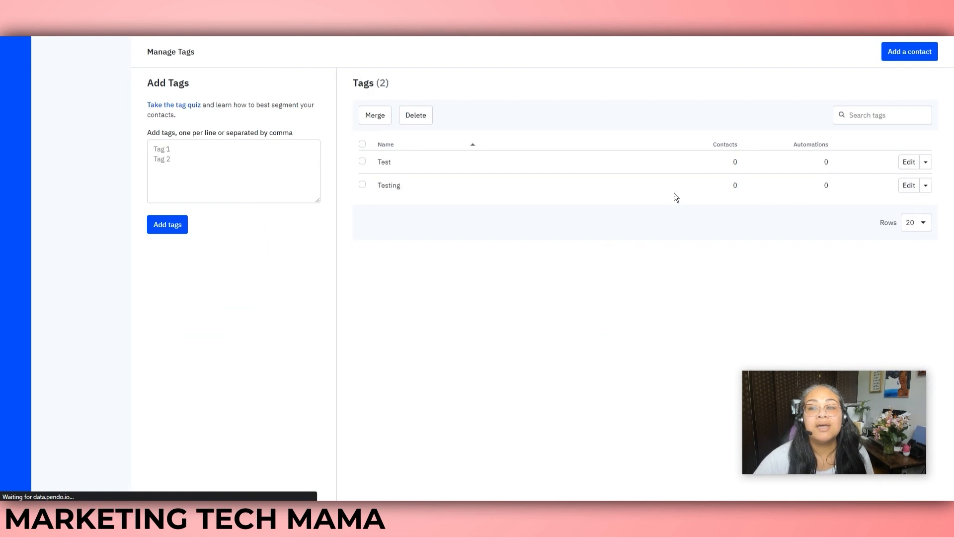
mouse_move(730, 144)
left_mouse_down()
mouse_move(788, 144)
mouse_move(729, 141)
left_mouse_up()
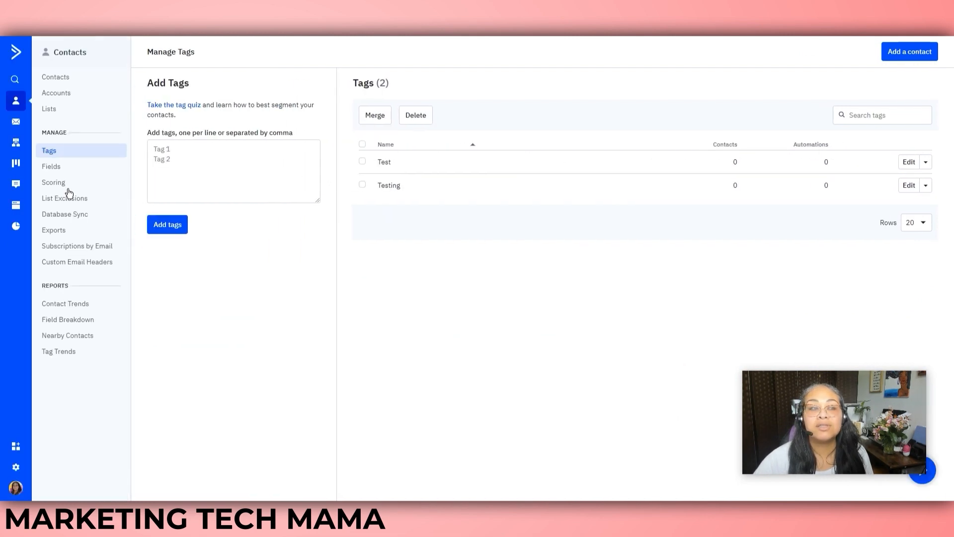